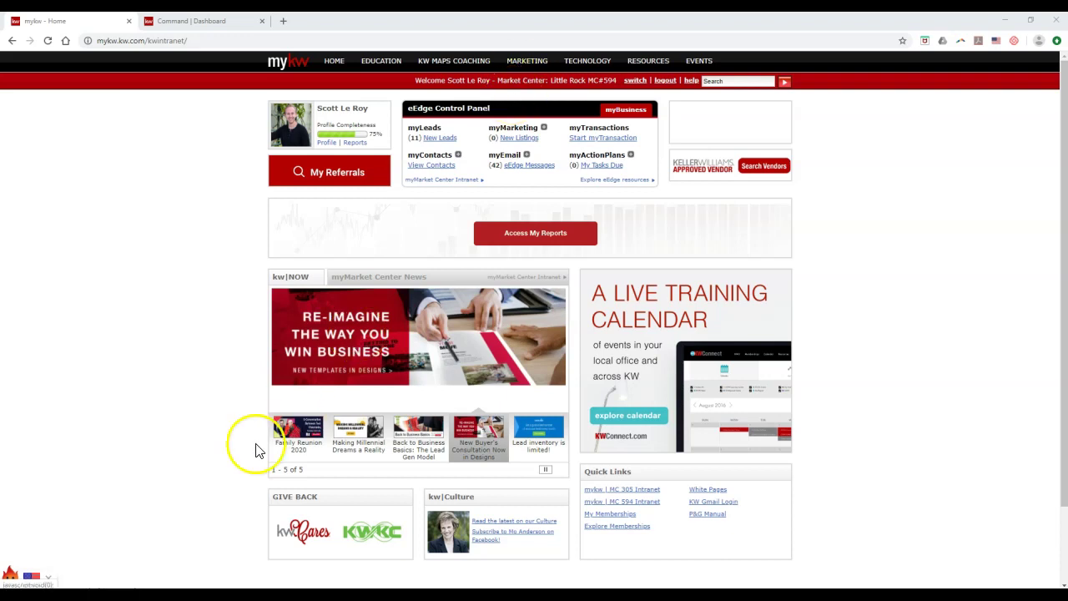
Open the Logos and Branding page under Marketing and scroll to Market Center Logos.
left_click(524, 70)
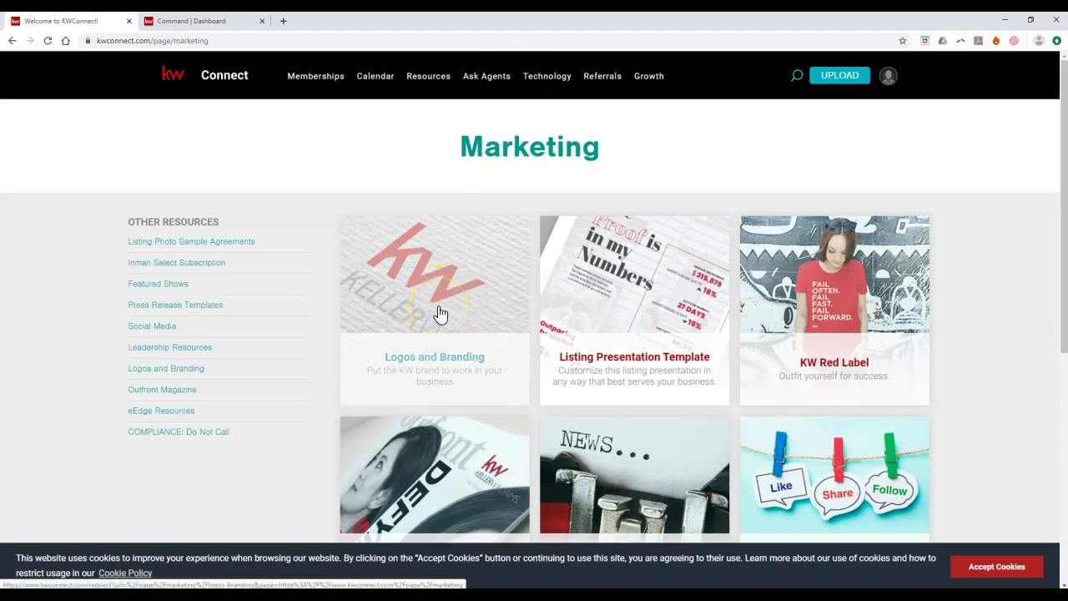
left_click(441, 312)
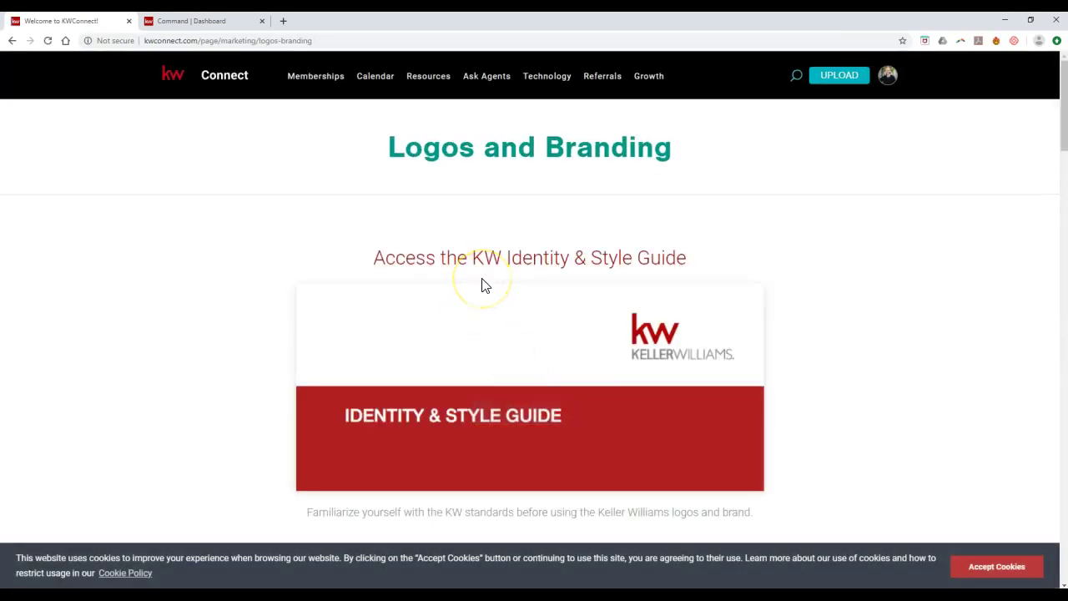
scroll(481, 286, "down", 2)
scroll(484, 285, "down", 5)
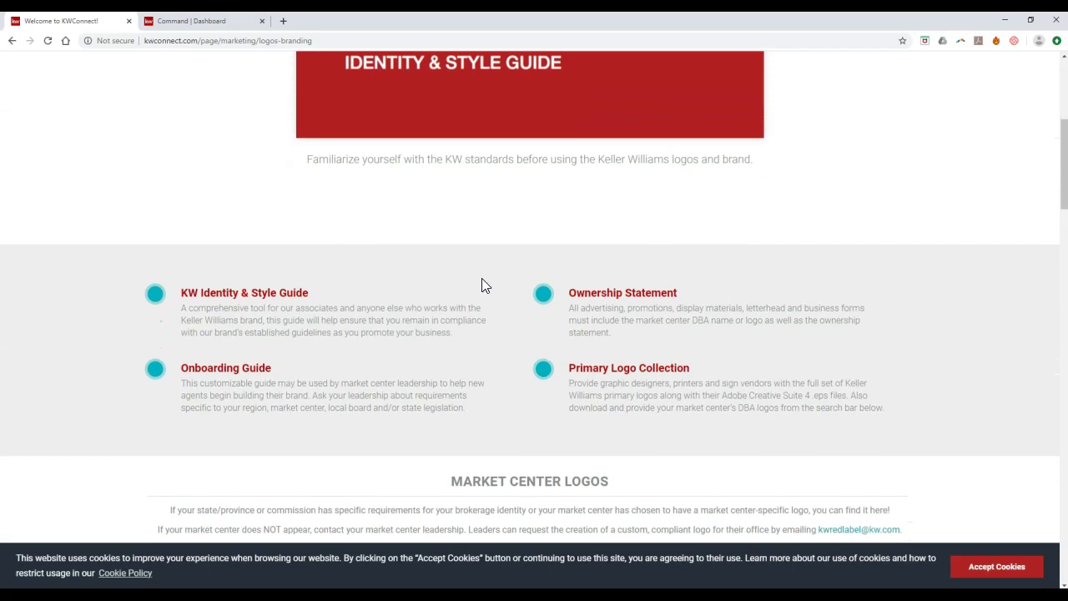
scroll(481, 284, "down", 1)
left_click_drag(449, 171, 625, 167)
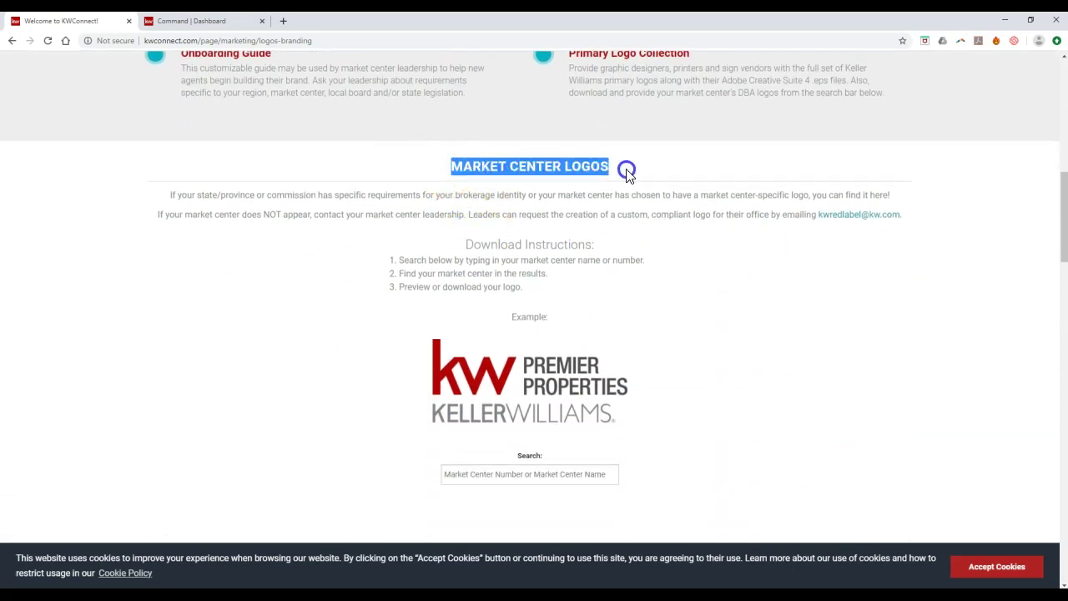
Accept the site's cookie notice and place the cursor in the market center logo search.
left_click(1011, 566)
scroll(658, 281, "down", 1)
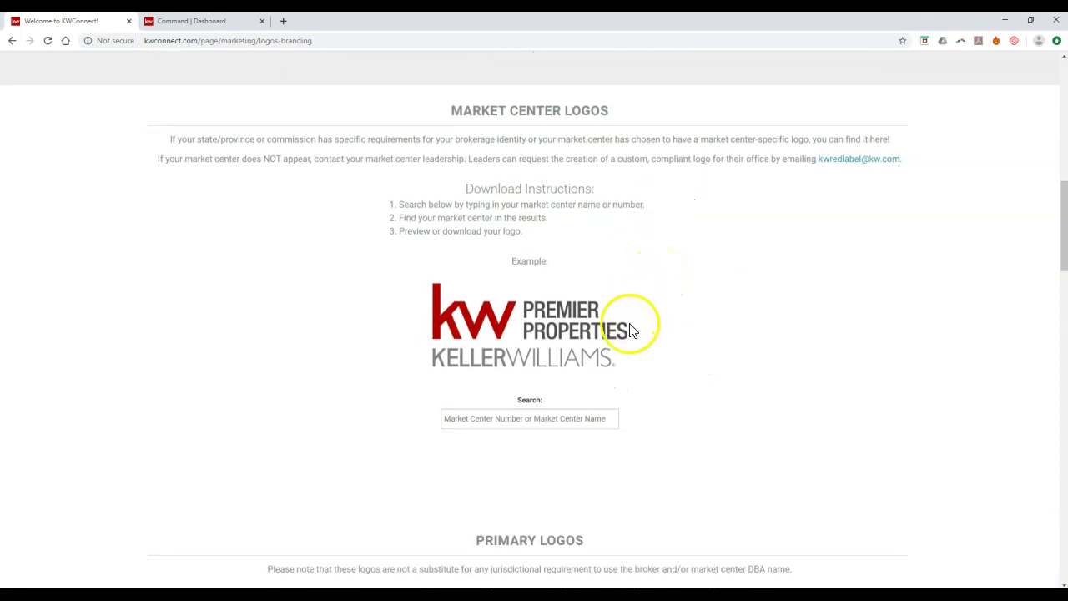
left_click(606, 423)
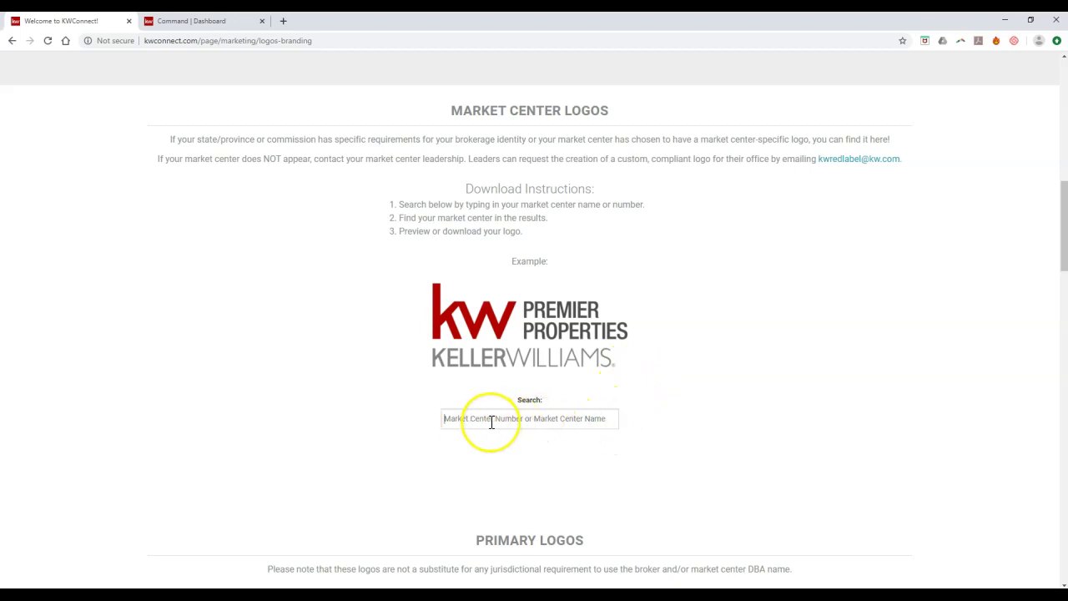
Search the market center logos for 724.
type("724")
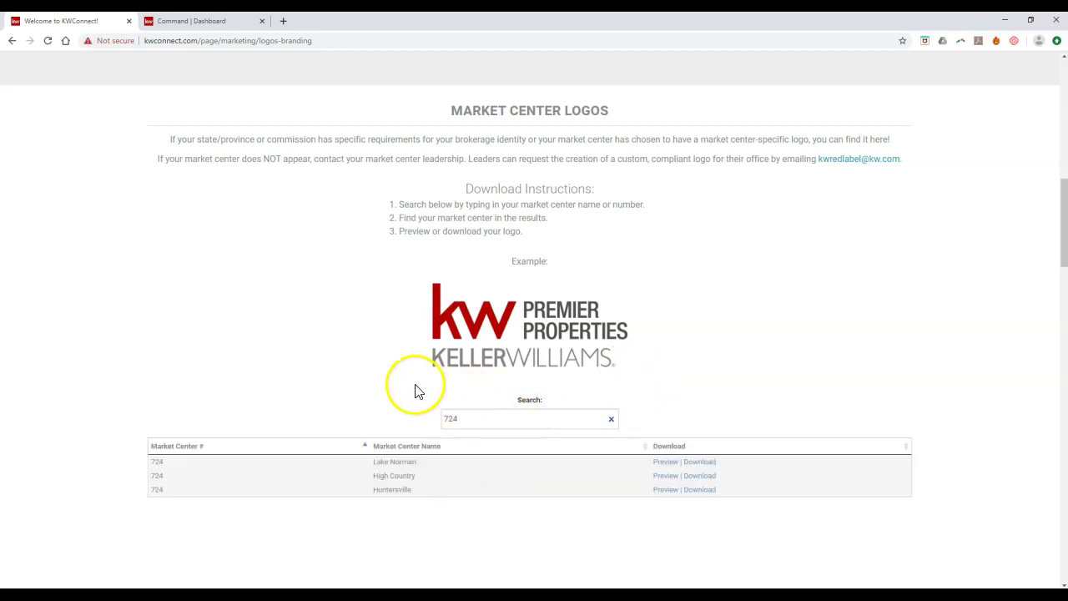
scroll(417, 389, "down", 1)
scroll(415, 389, "down", 1)
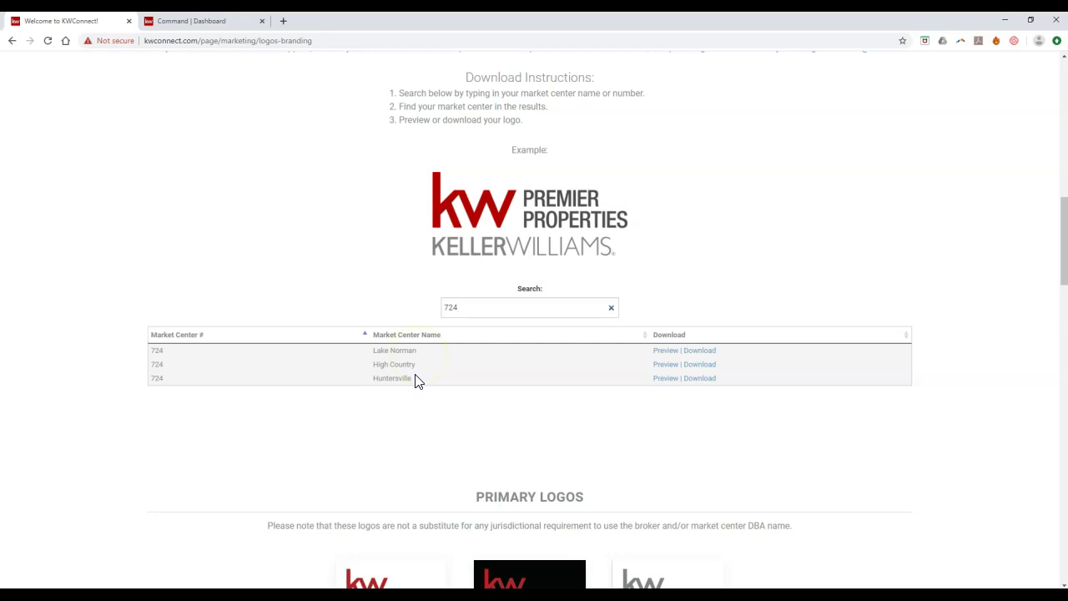
left_click(456, 406)
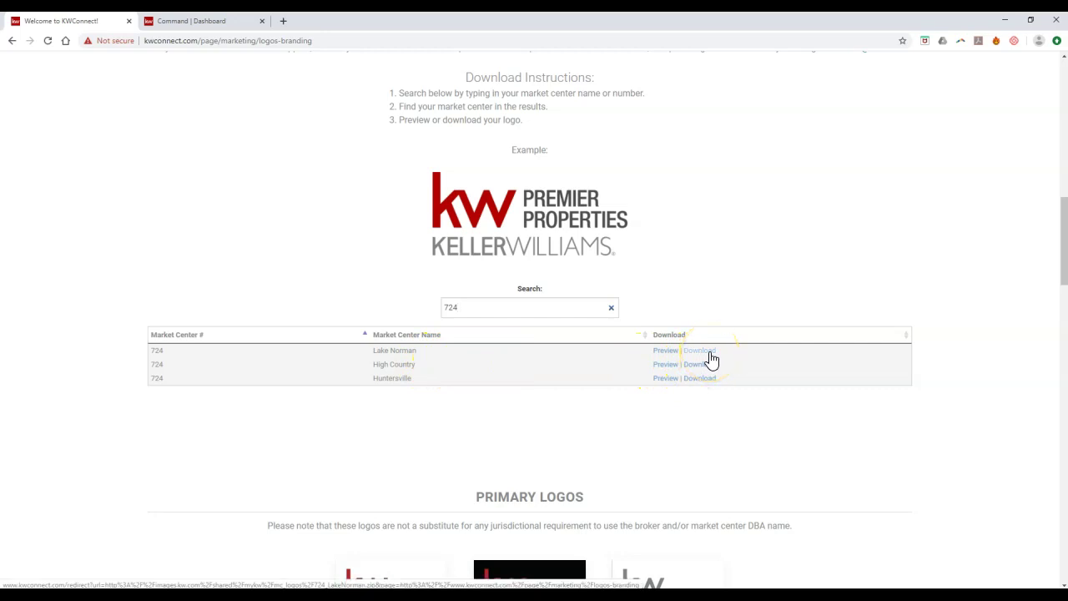
Preview the Lake Norman logo, save the image, and return to Logos and Branding.
left_click(667, 354)
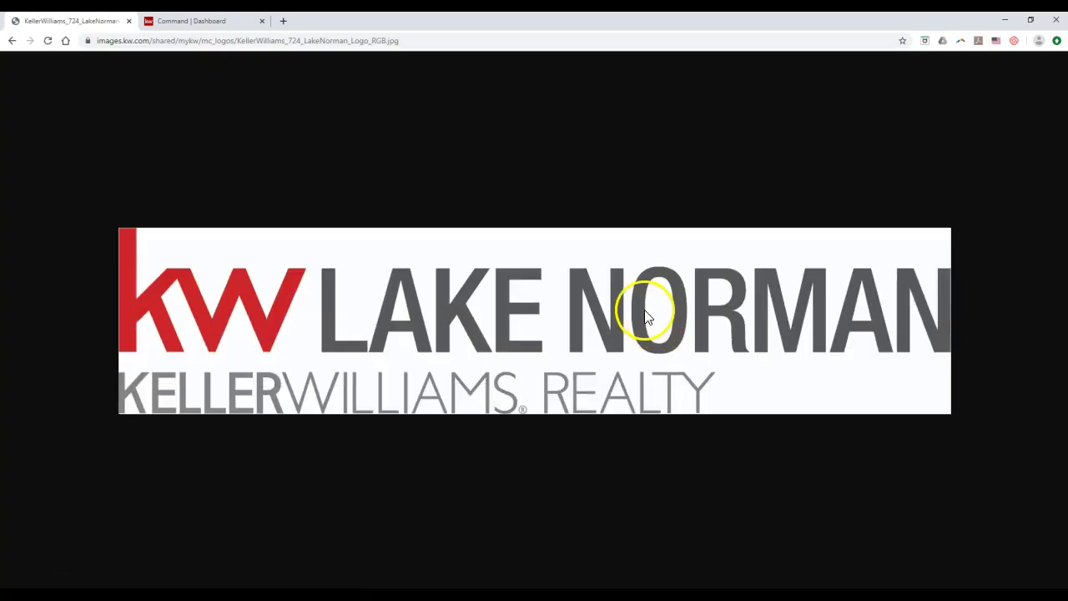
right_click(623, 297)
left_click(661, 319)
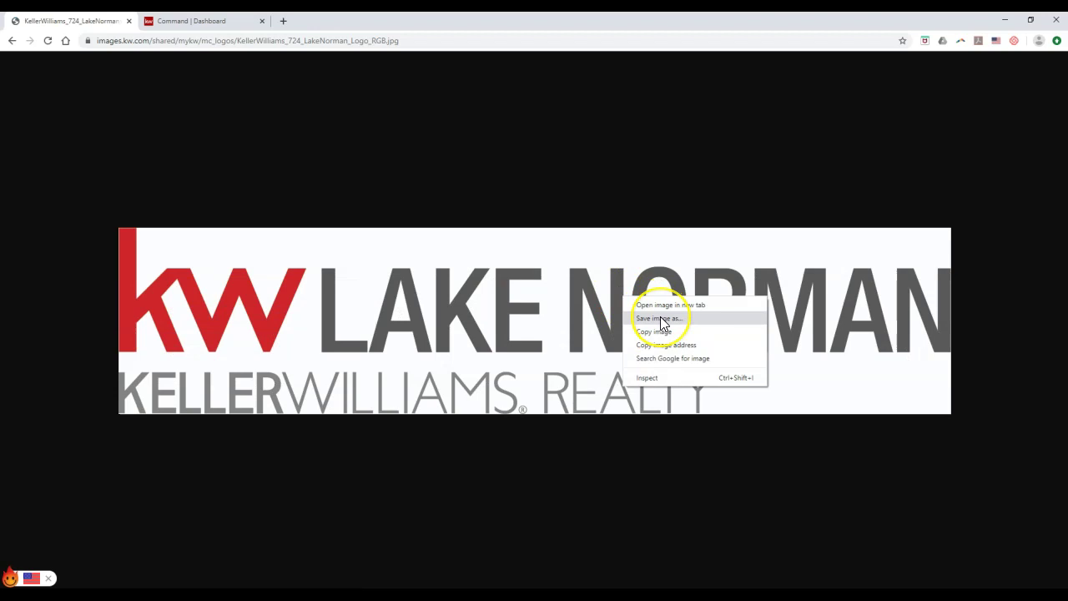
left_click(578, 202)
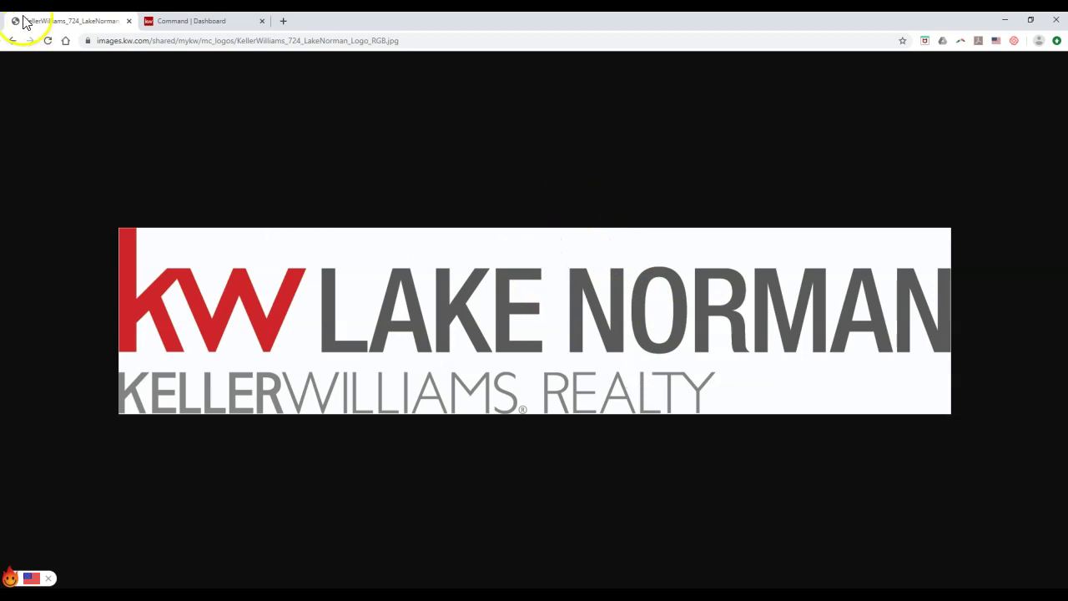
left_click(14, 43)
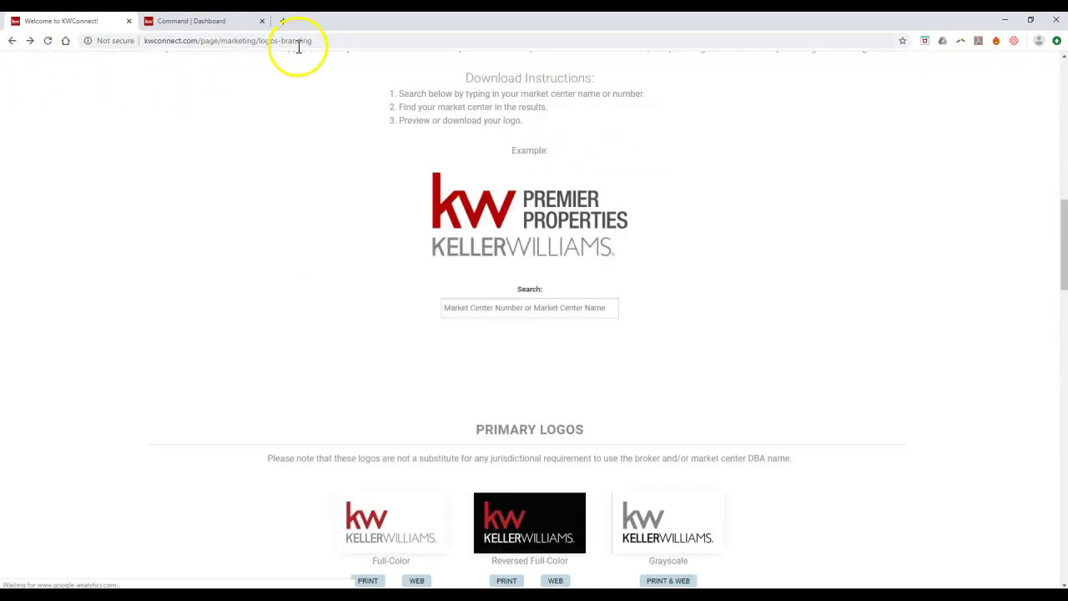
Load mykw.kw.com and open Market Leader's My Listings via New Listings under myMarketing.
left_click(303, 40)
type("mykw.kw.com")
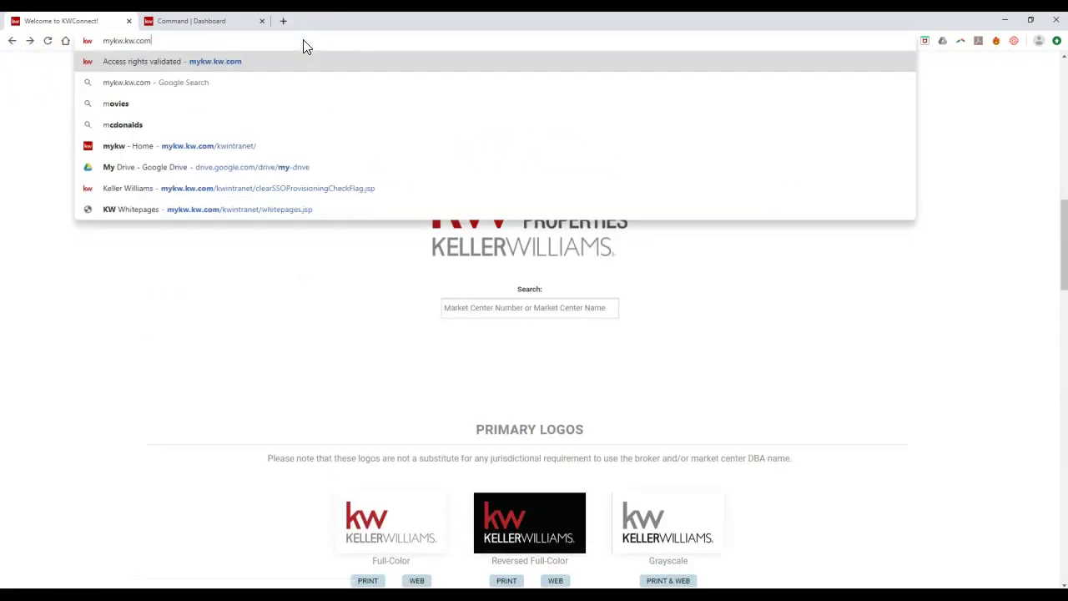
key("Return")
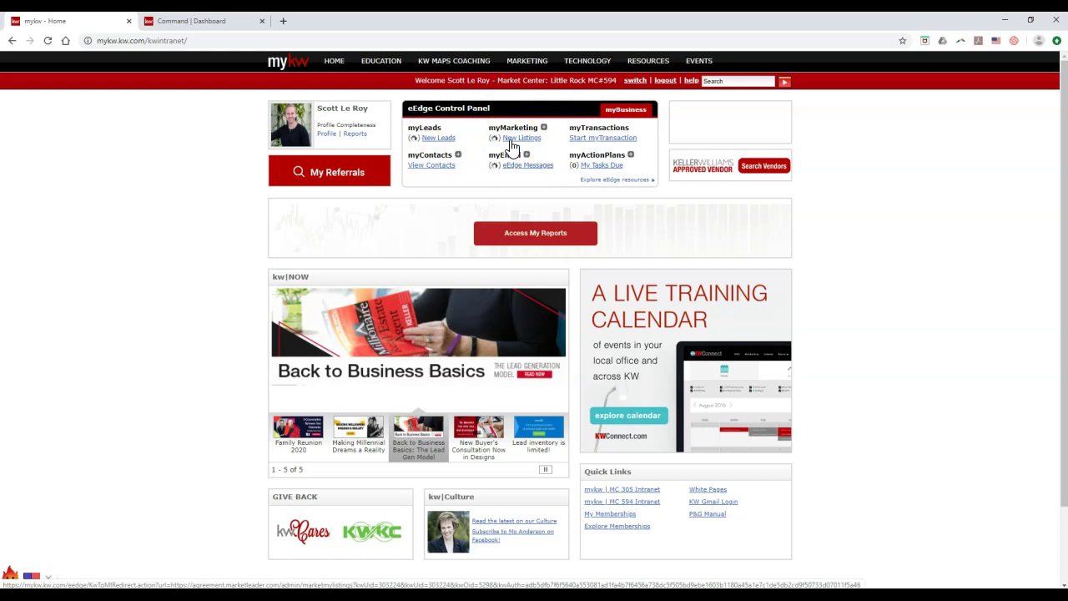
left_click(512, 139)
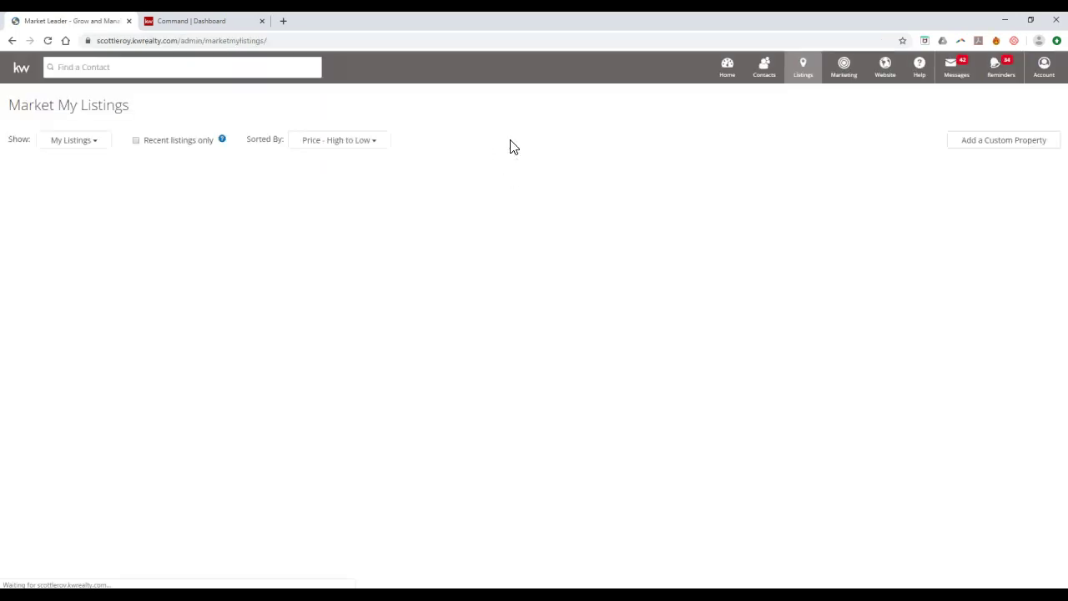
Choose My Account from the Account icon menu in Market Leader's top bar.
left_click(1047, 83)
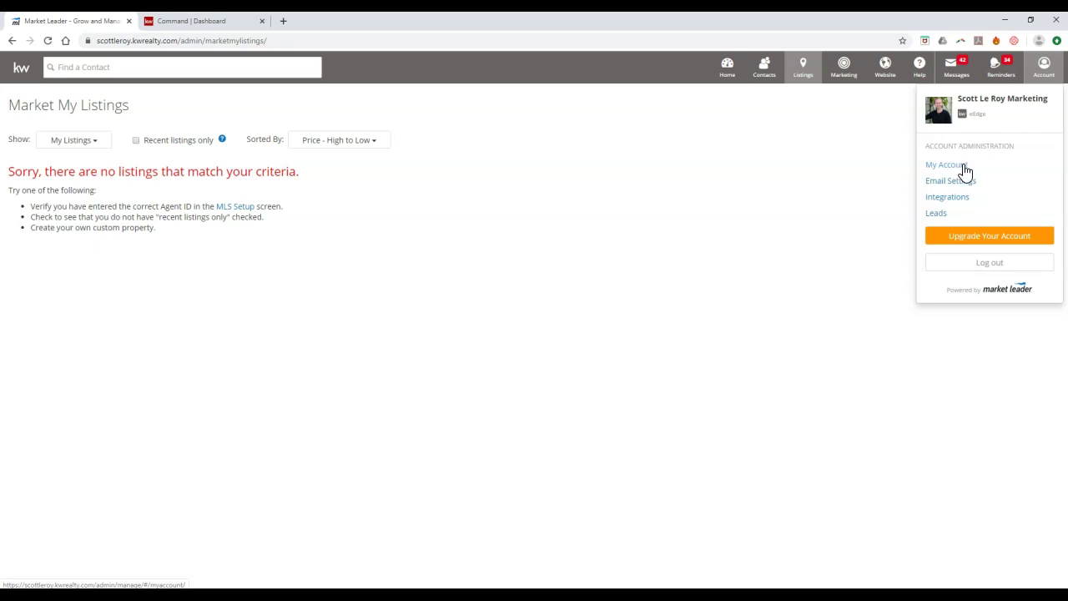
left_click(965, 168)
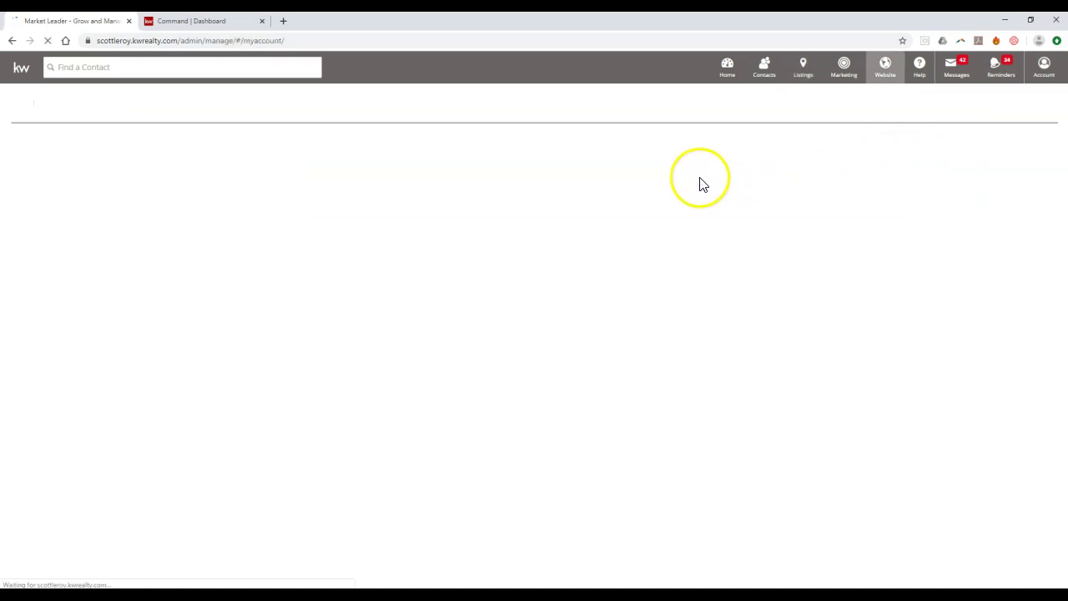
left_click(638, 187)
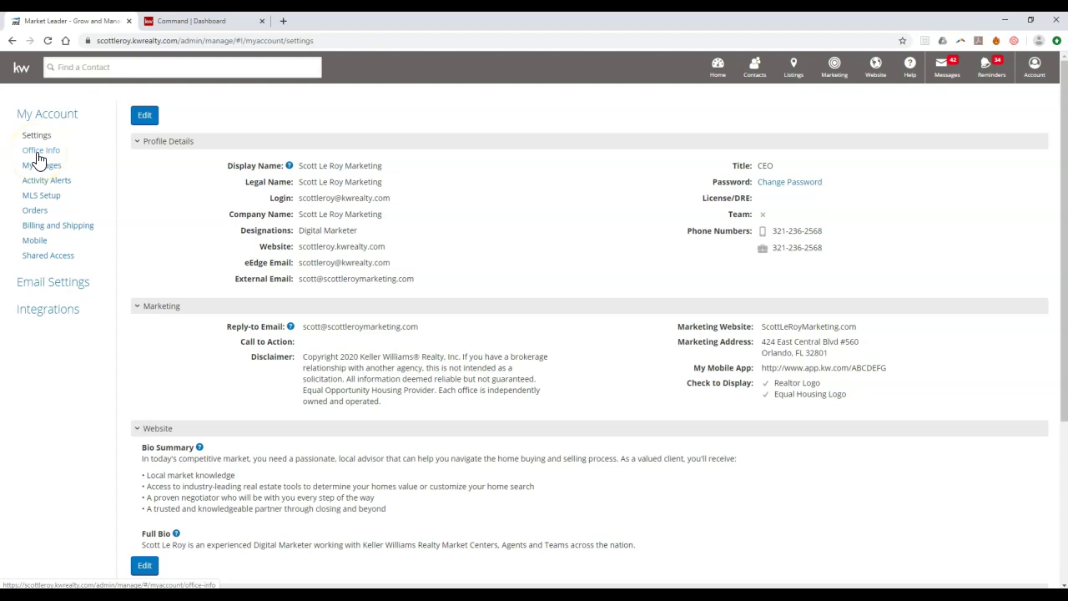
Open Office Info, enter edit mode, and save the office details without changes.
left_click(37, 155)
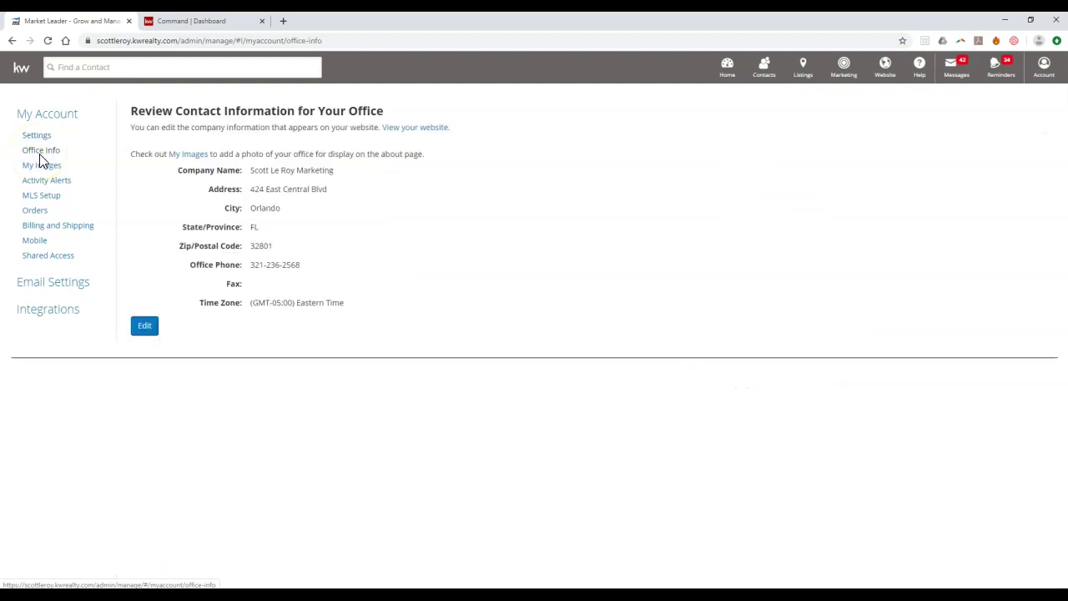
left_click_drag(172, 172, 343, 175)
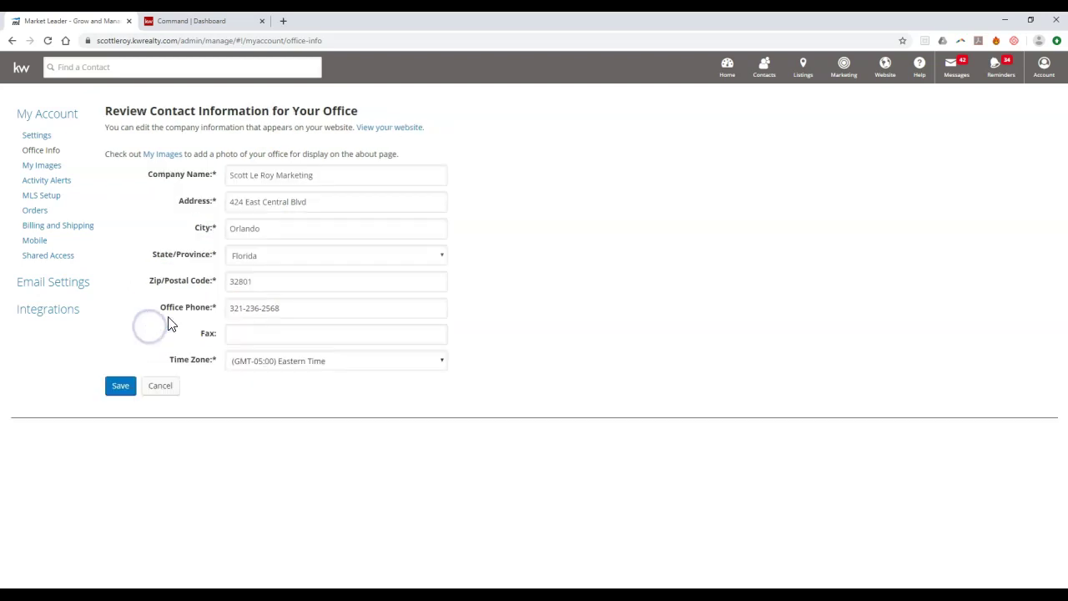
left_click(314, 175)
left_click(121, 384)
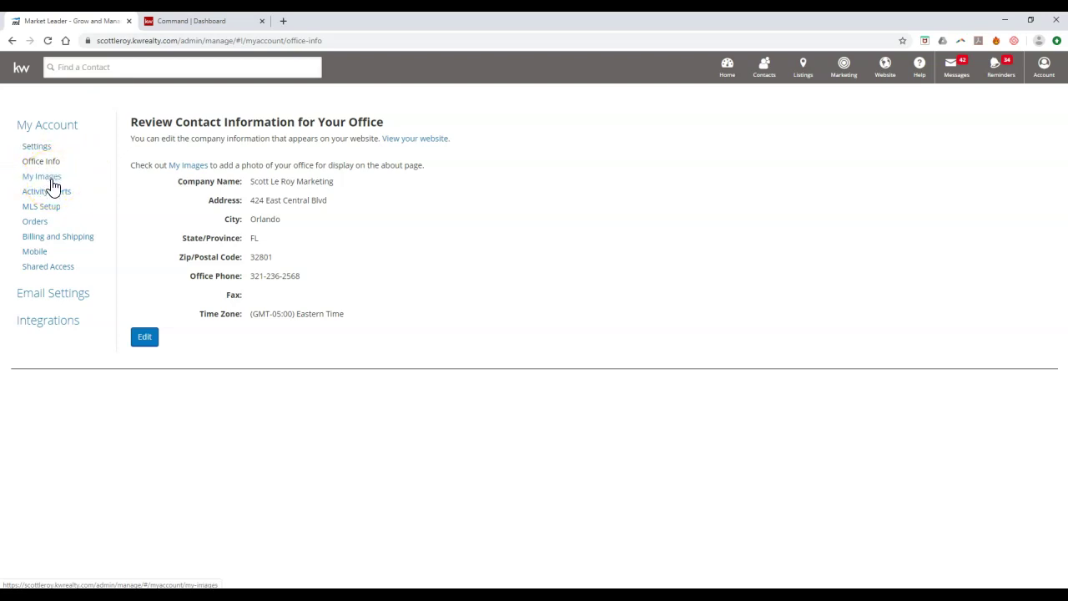
Open My Images showing the profile photo and empty marketing logo and office image slots.
left_click(52, 180)
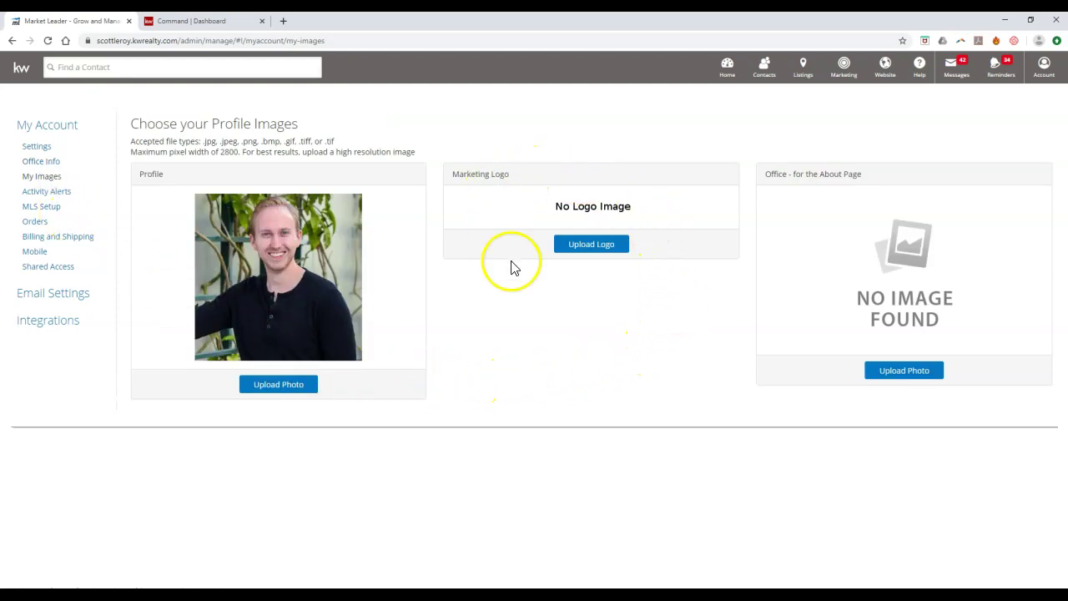
left_click(620, 242)
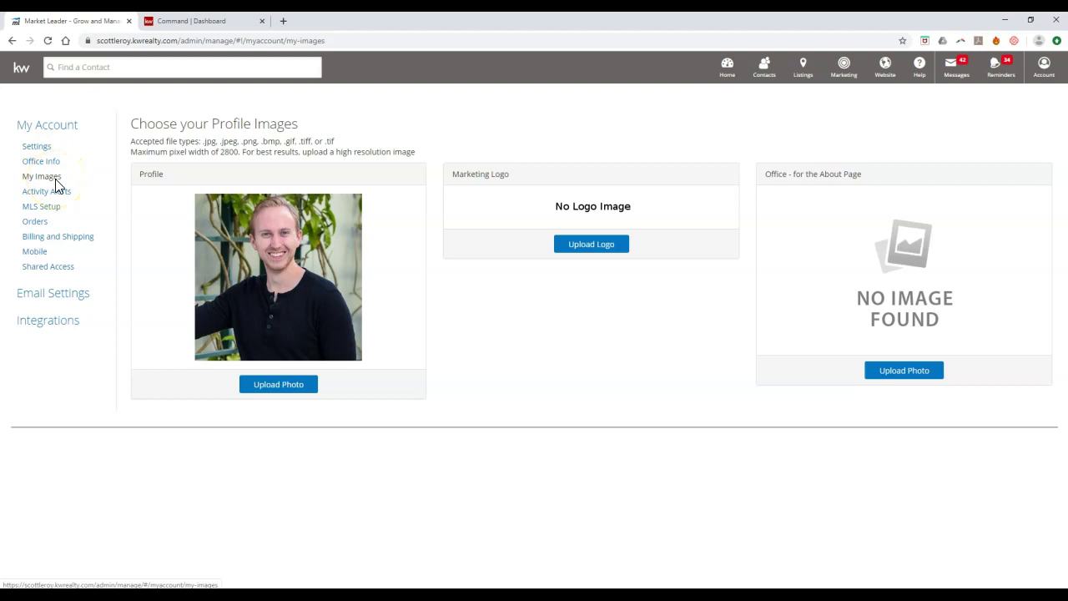
left_click_drag(180, 40, 14, 40)
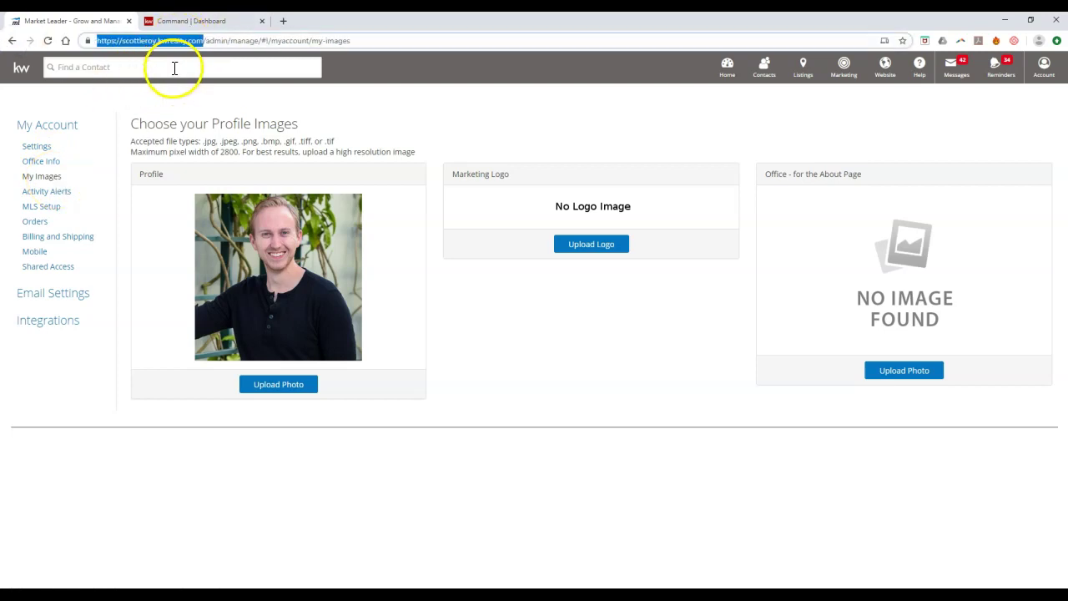
left_click(674, 118)
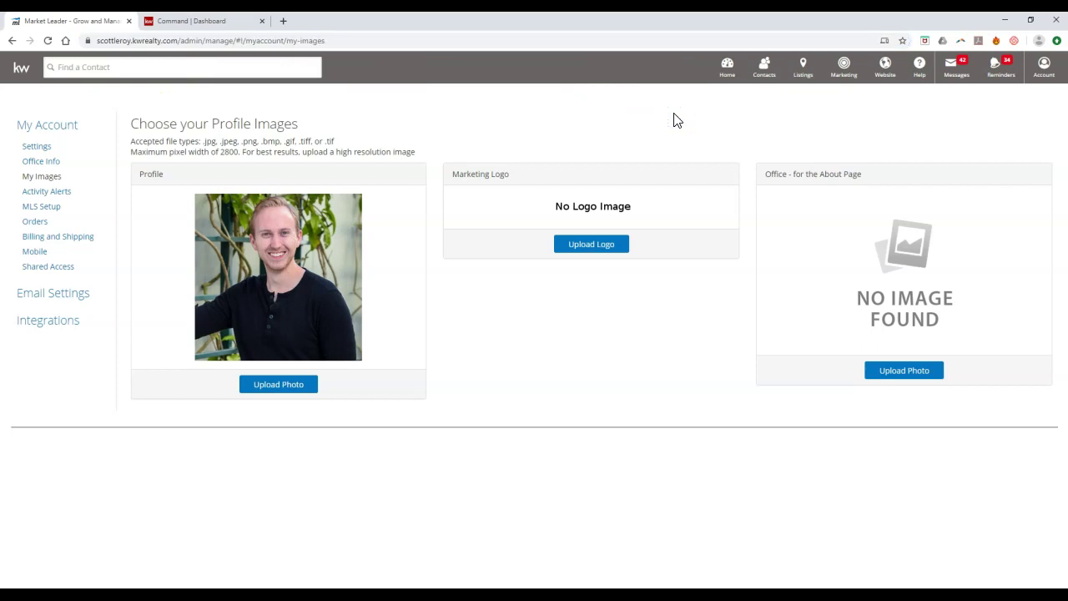
Go to Website > Edit Site > Appearance, showing the current Keller Williams website logo.
left_click(888, 80)
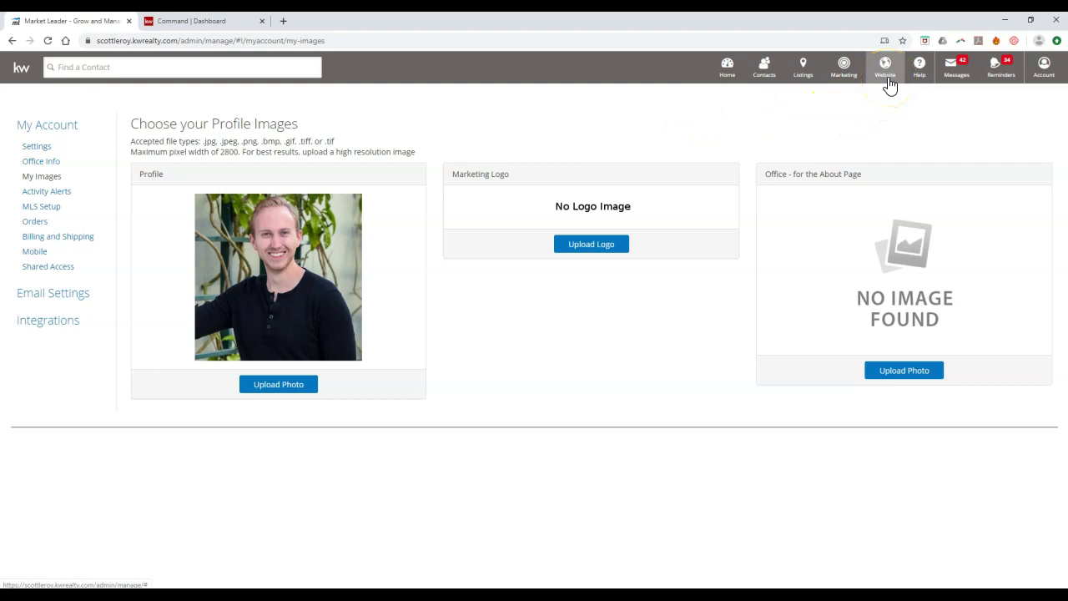
left_click(887, 80)
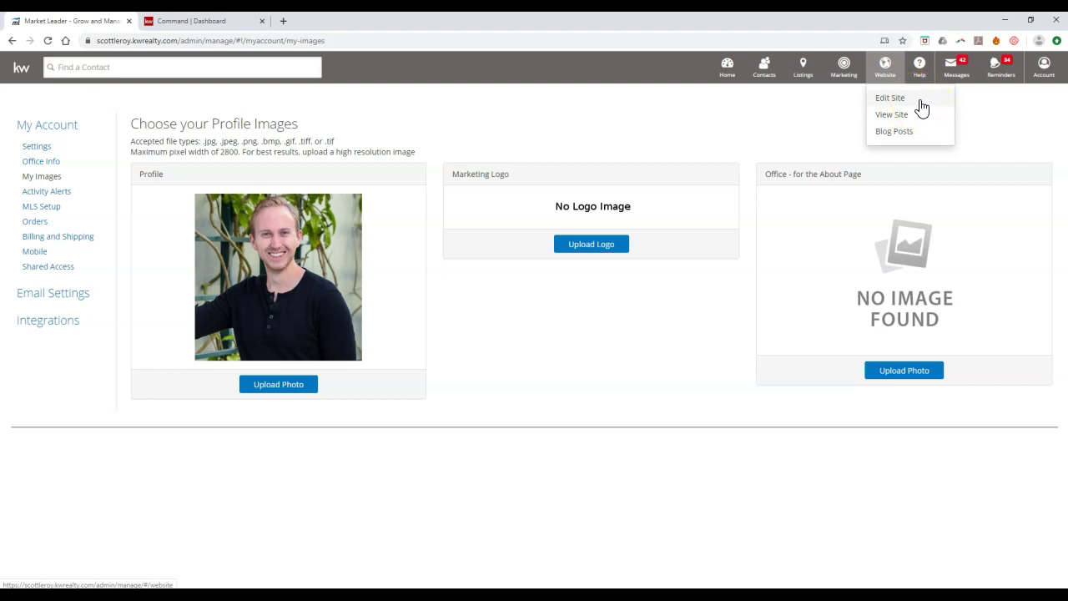
left_click(921, 100)
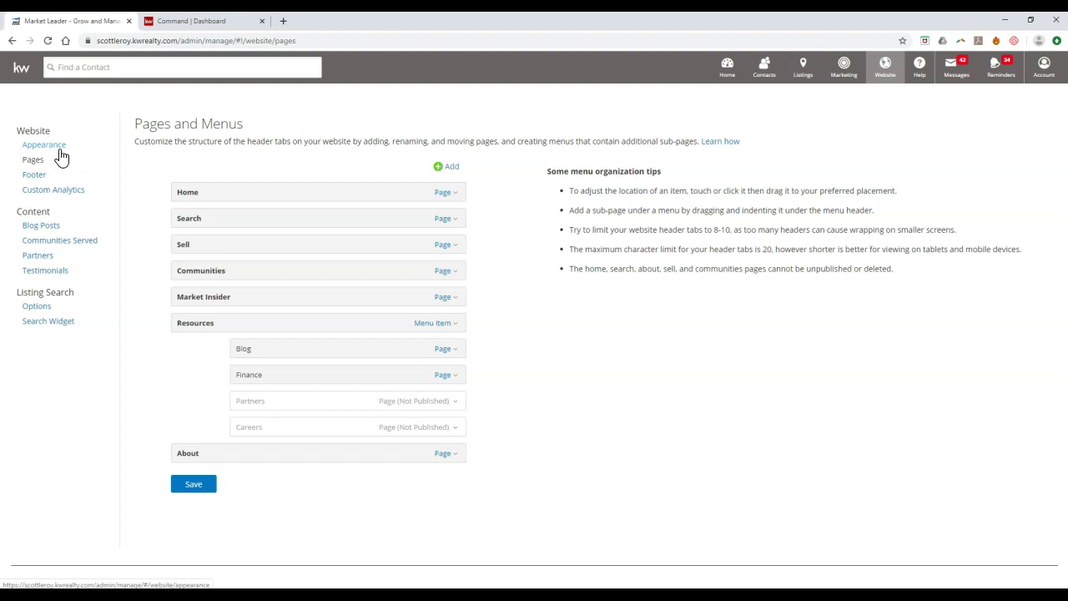
left_click(58, 148)
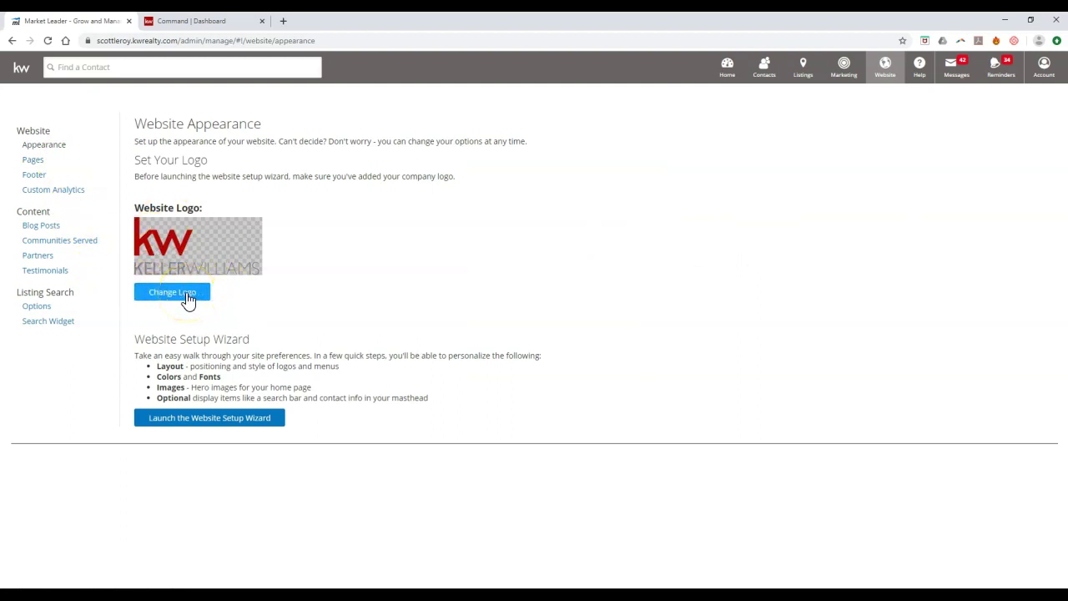
left_click(187, 293)
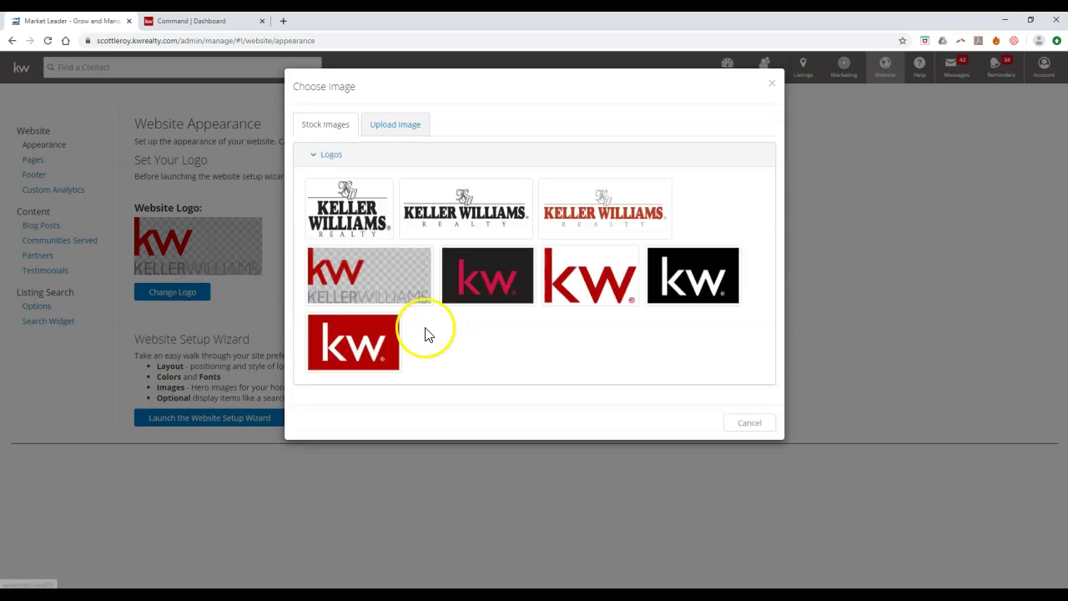
View the Upload Image tab, close the logo chooser without uploading, and switch to Command | Dashboard.
left_click(408, 127)
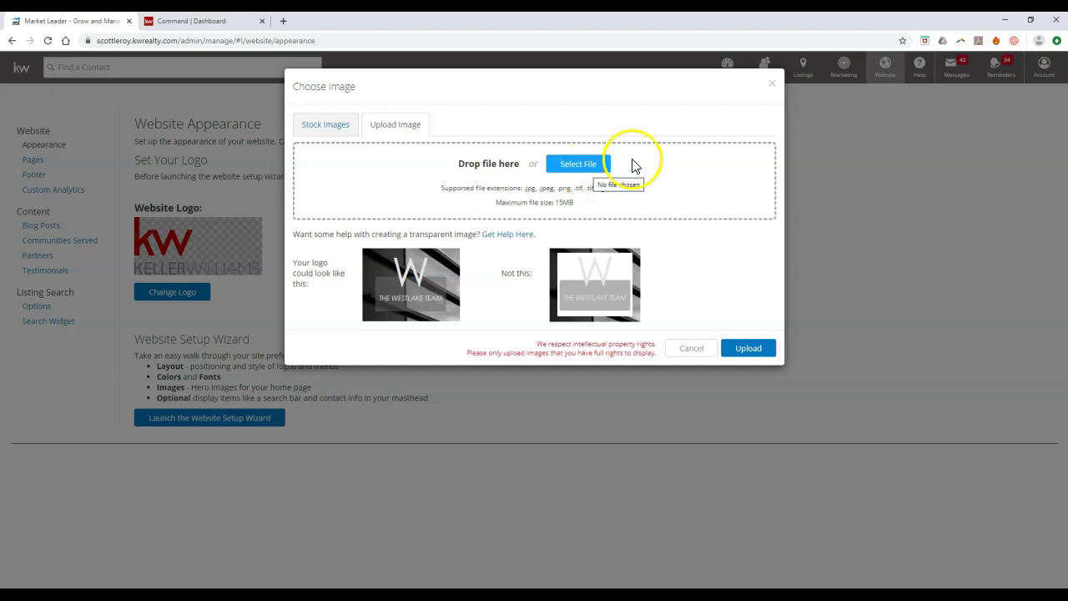
left_click(772, 91)
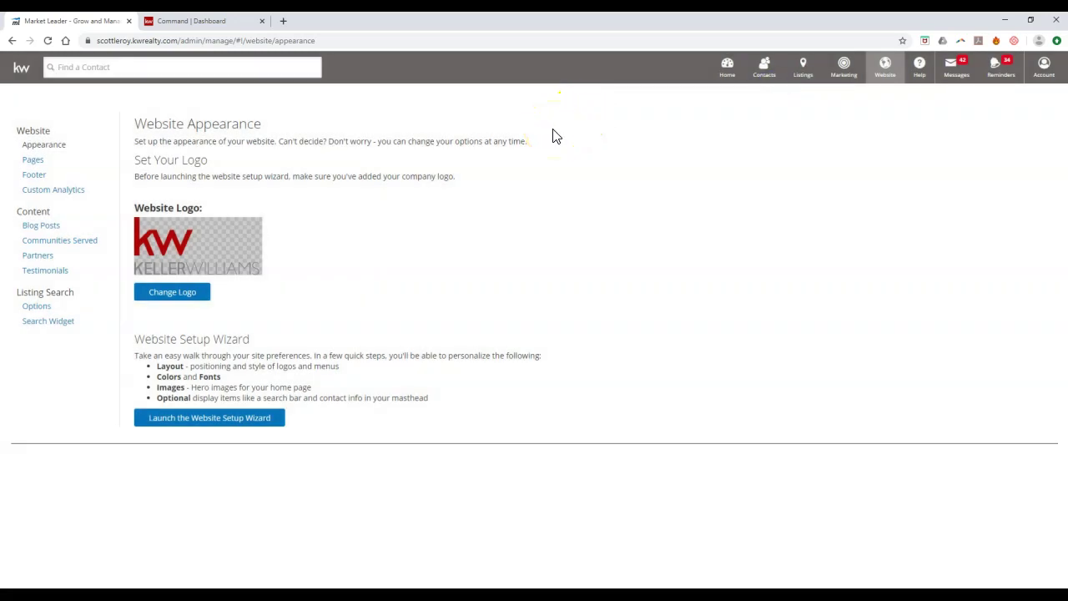
left_click(240, 25)
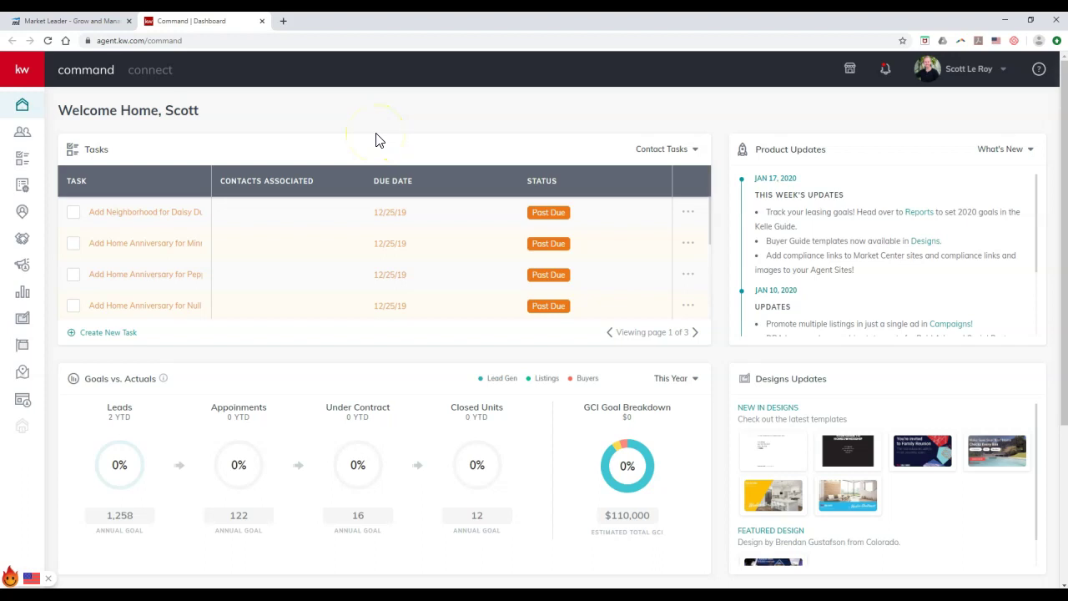
Go to Settings from the profile menu and sign in to Keller Cloud with the account username and password.
left_click(968, 75)
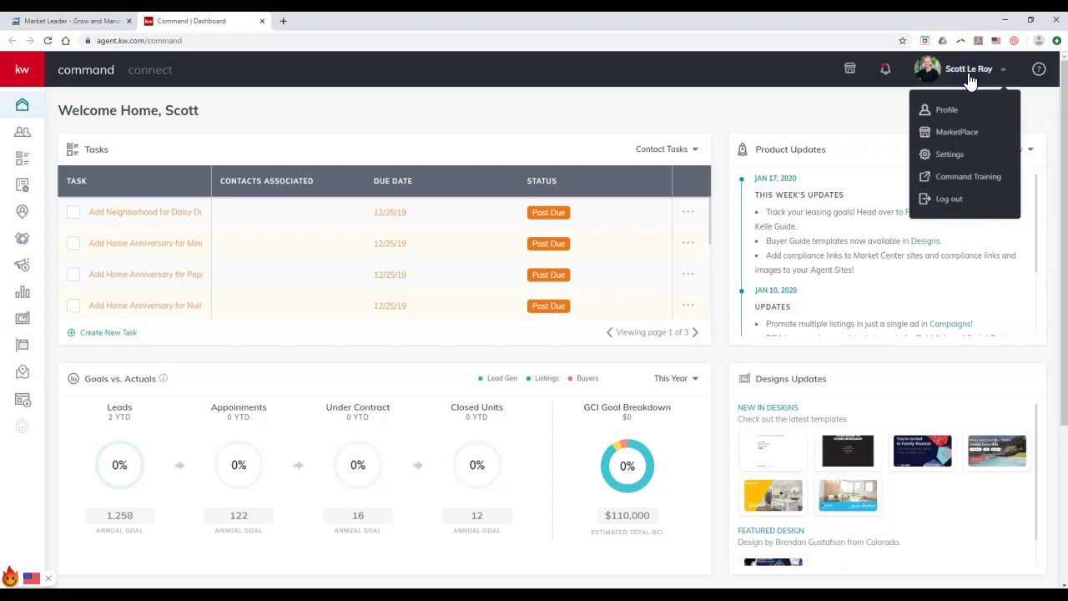
left_click(968, 156)
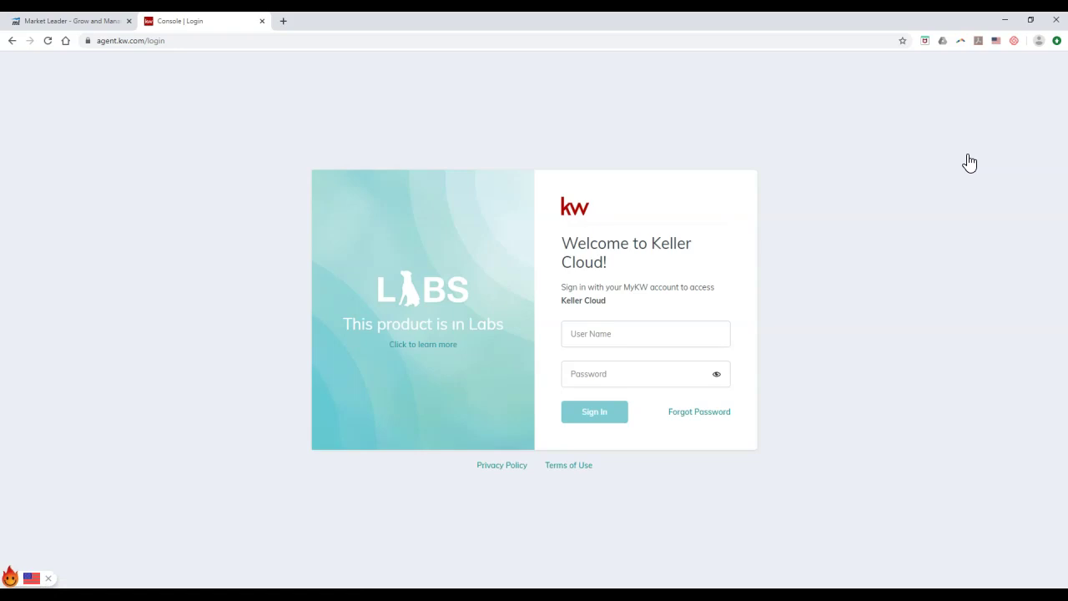
left_click(655, 344)
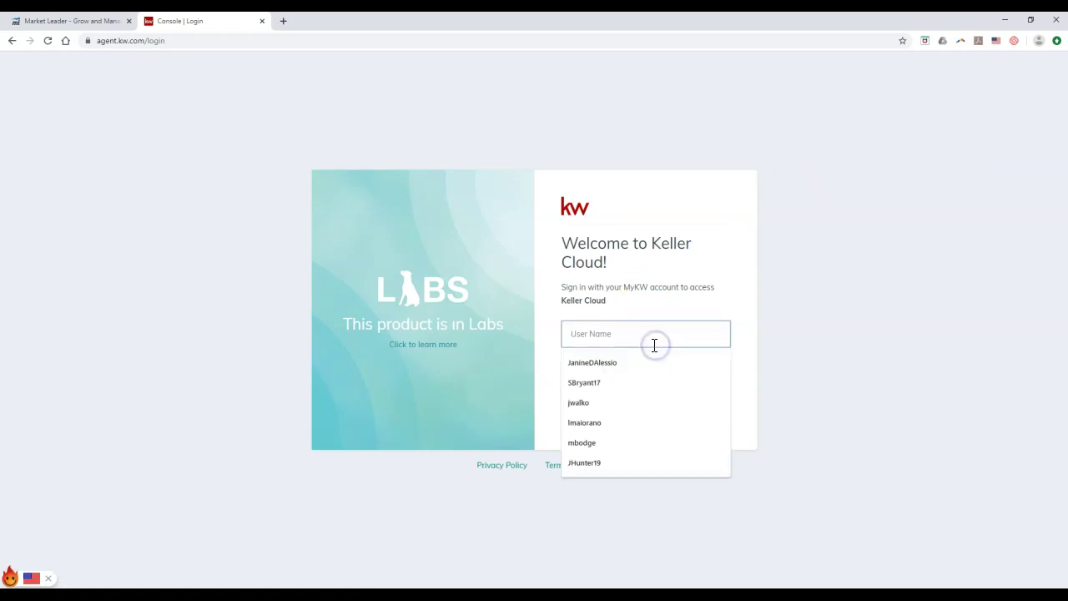
type("sleroy")
key("Tab")
type("•••••••••")
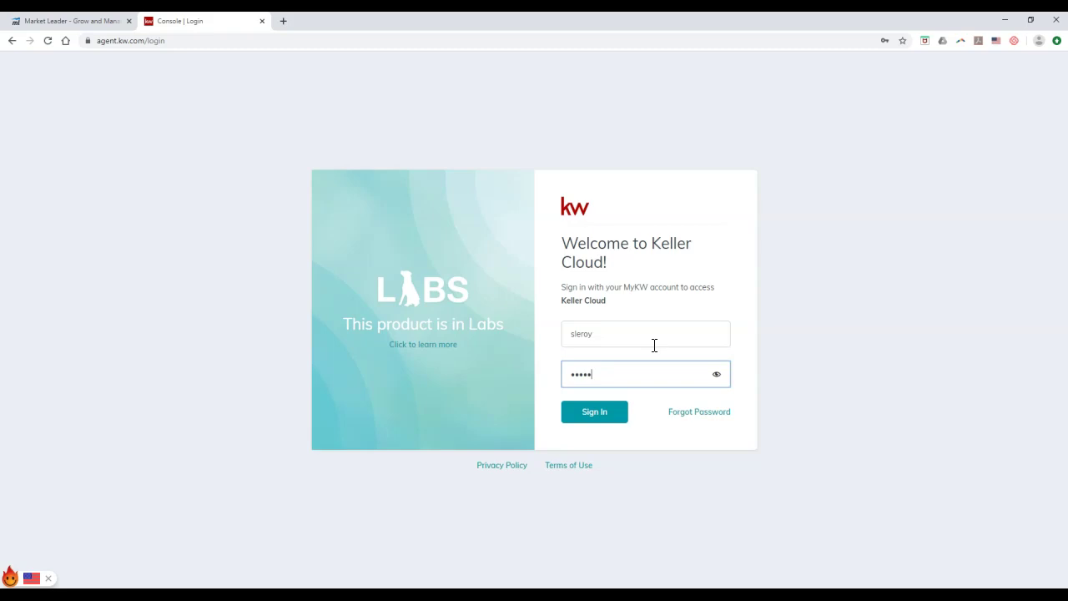
type("••")
key("Return")
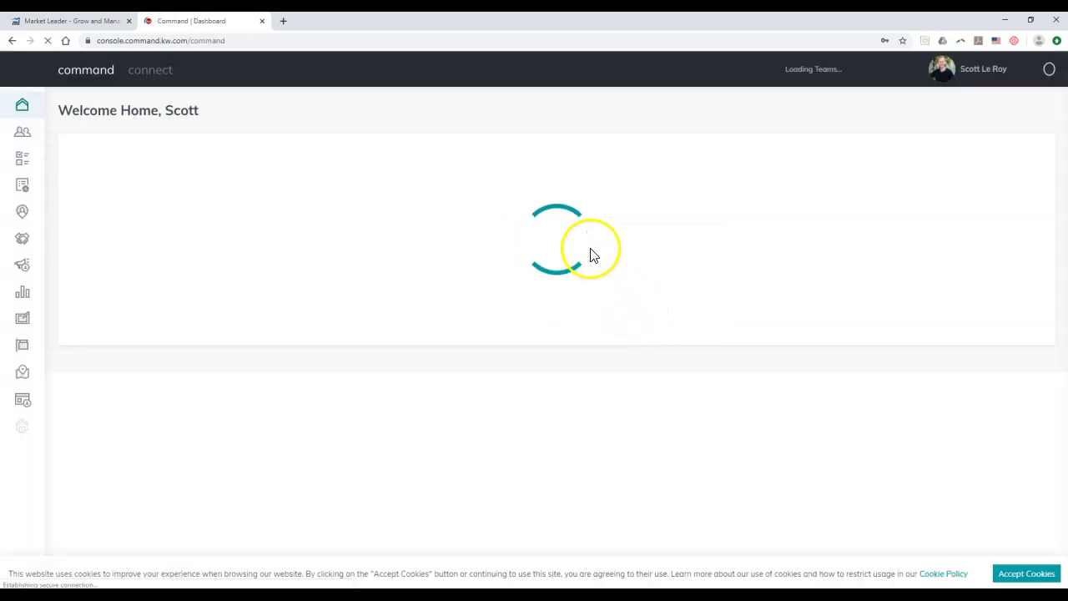
left_click(942, 70)
Open Settings, accept cookies, and go to Connect Settings > Marketing Profile.
left_click(959, 157)
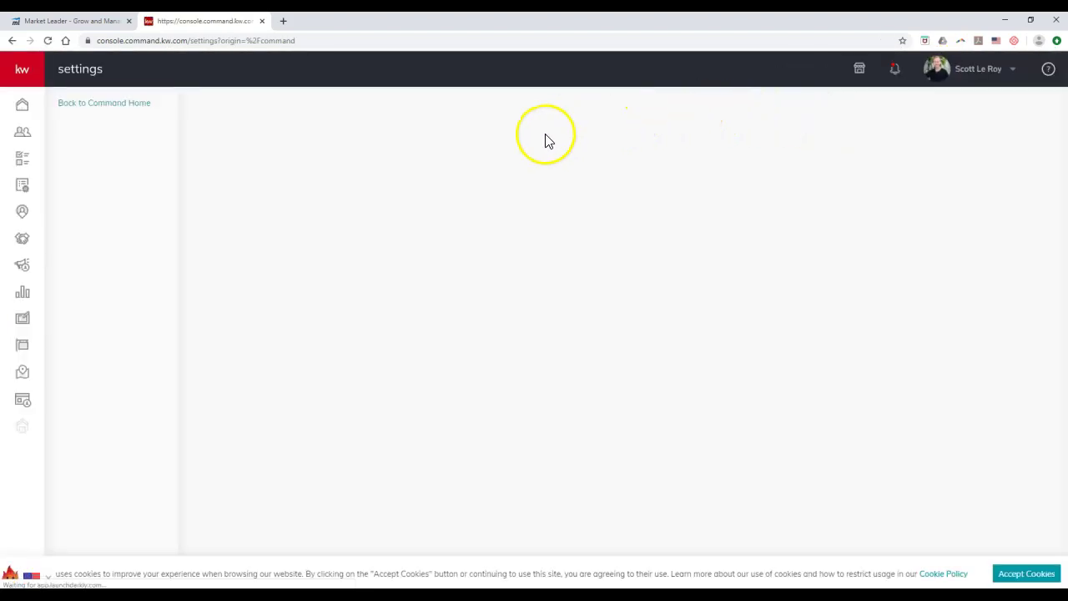
left_click(1011, 572)
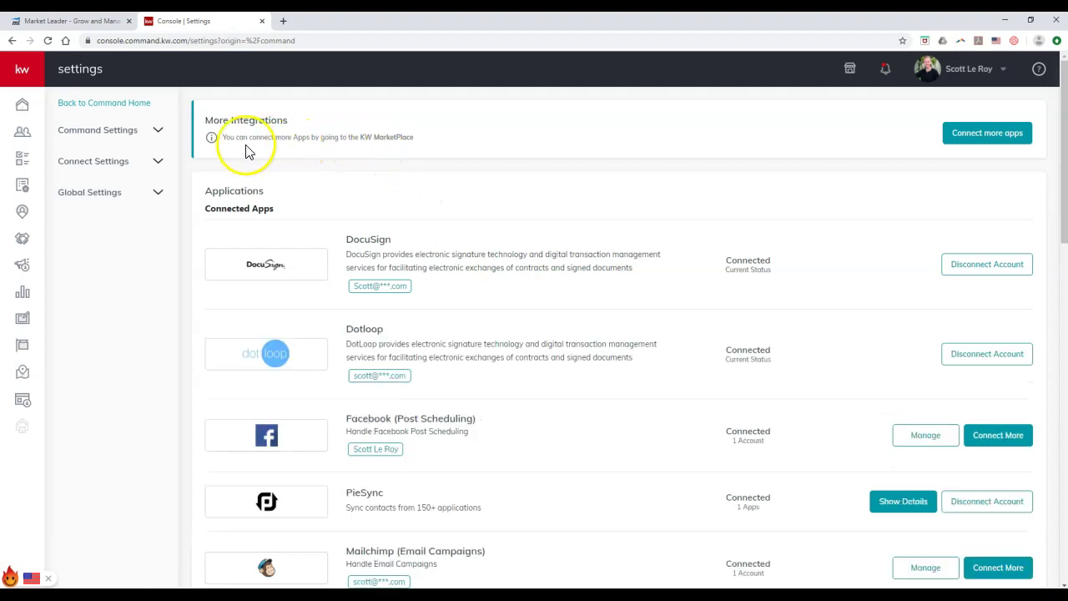
left_click(150, 164)
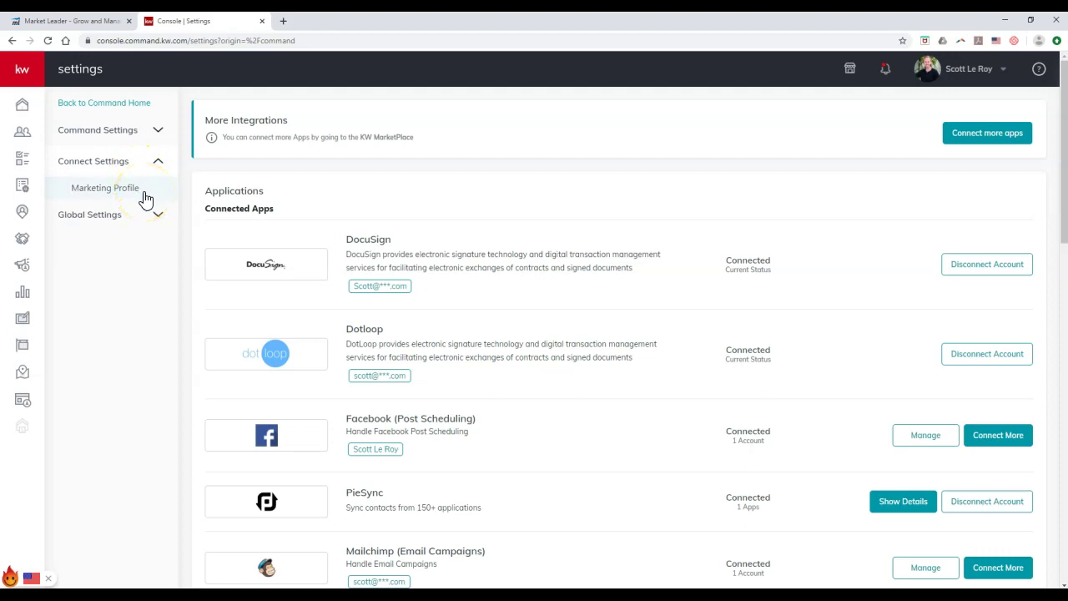
left_click(145, 199)
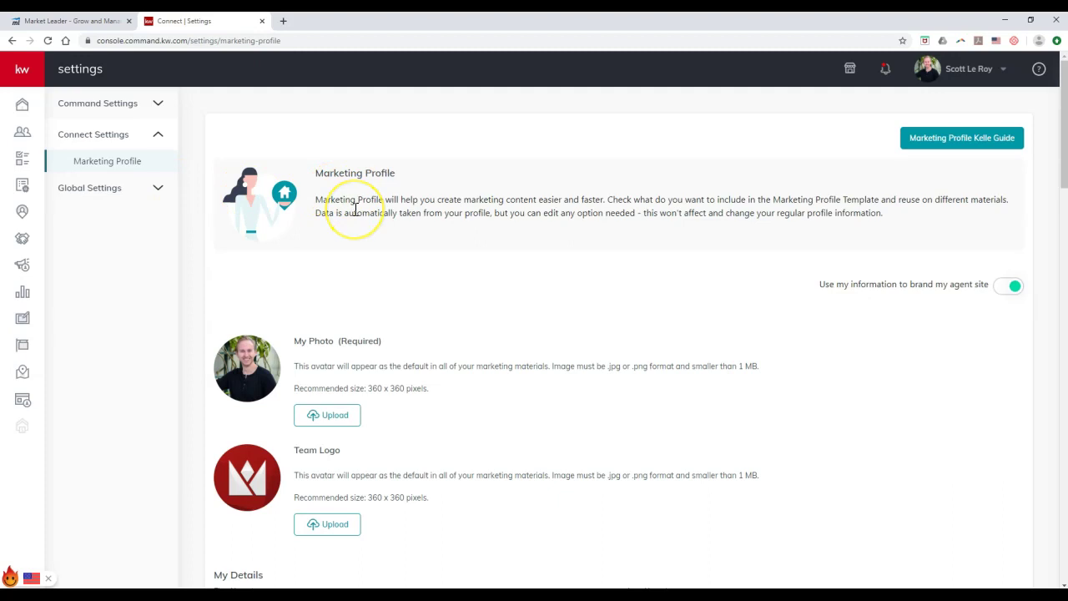
Review the Market Center / Brokerage details for Keller Williams Realty Little Rock down to Save.
scroll(355, 211, "down", 1)
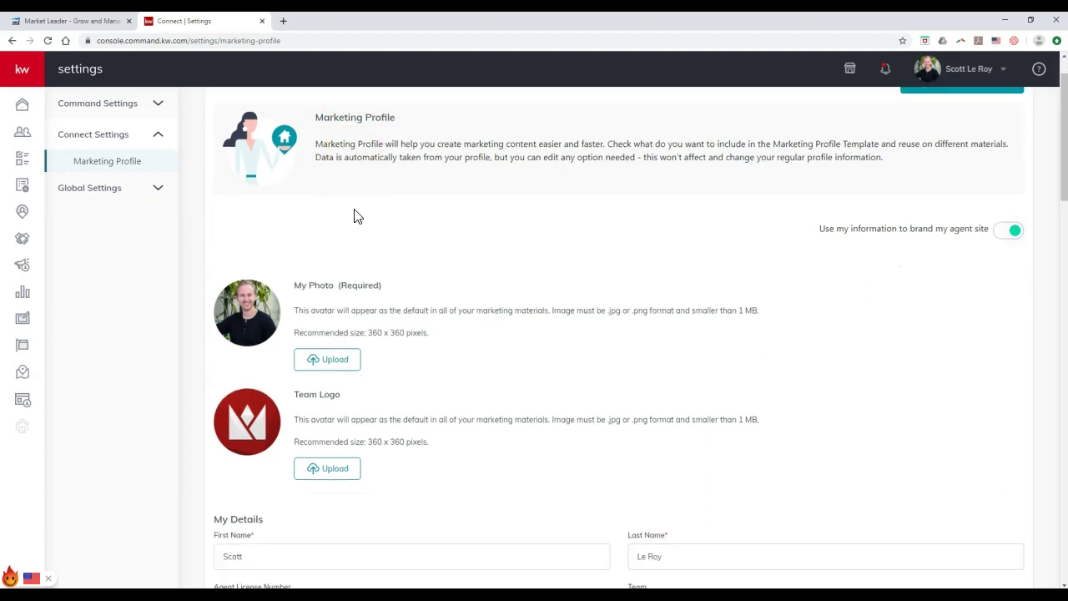
scroll(354, 216, "down", 4)
scroll(355, 216, "down", 2)
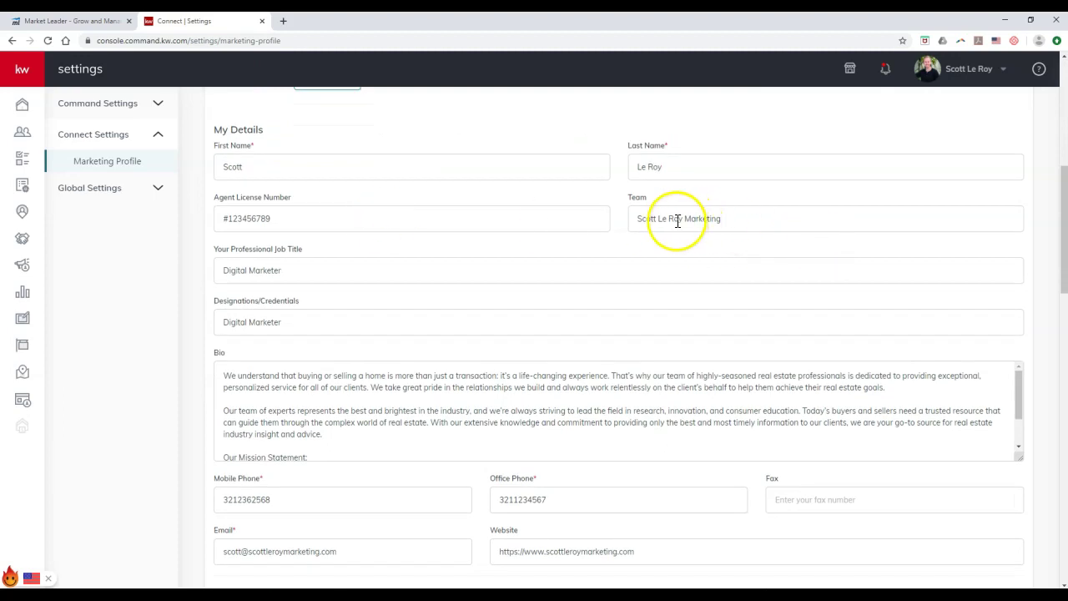
scroll(587, 245, "down", 4)
scroll(576, 259, "down", 1)
scroll(417, 379, "down", 3)
left_click_drag(220, 323, 386, 328)
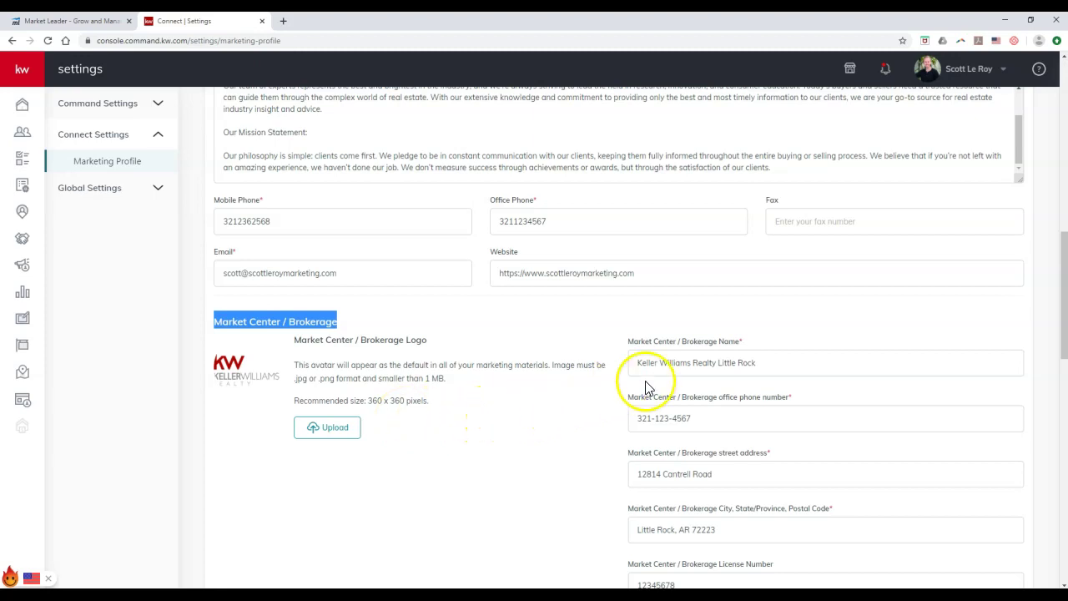
left_click(773, 366)
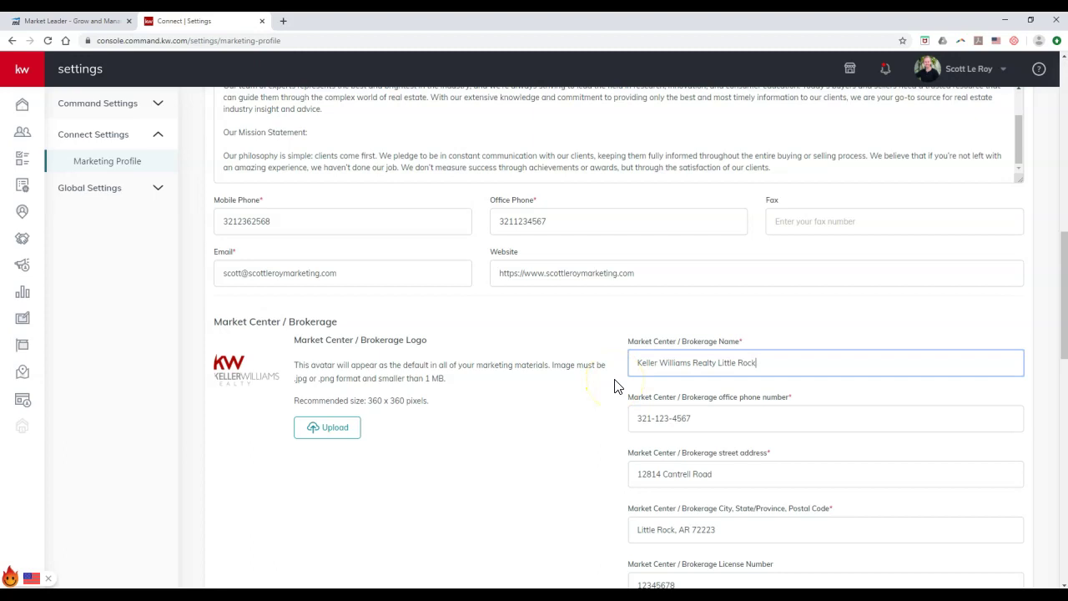
scroll(615, 386, "down", 6)
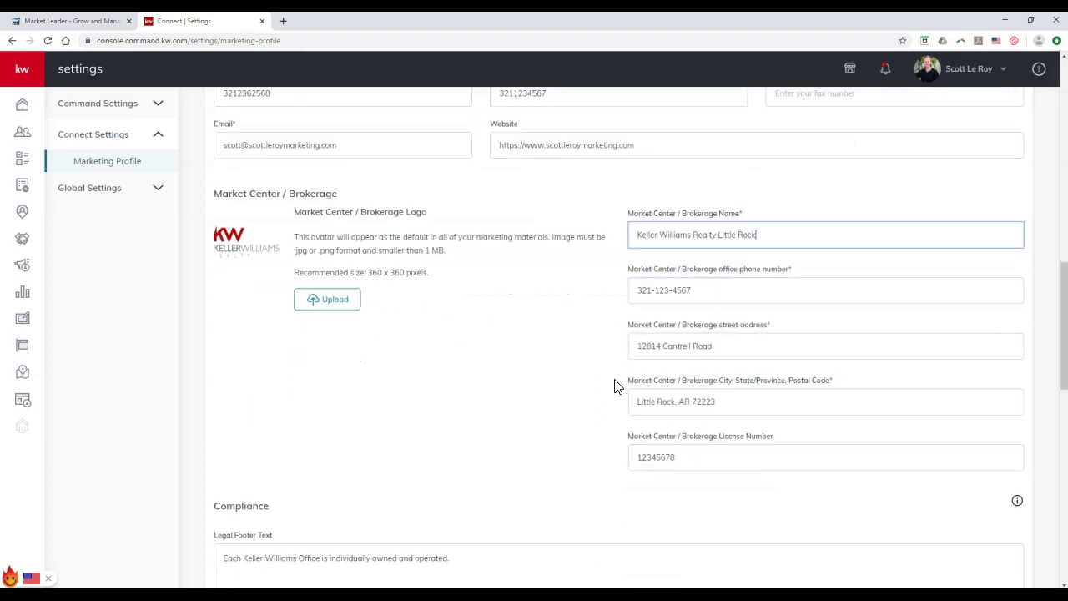
scroll(614, 385, "down", 5)
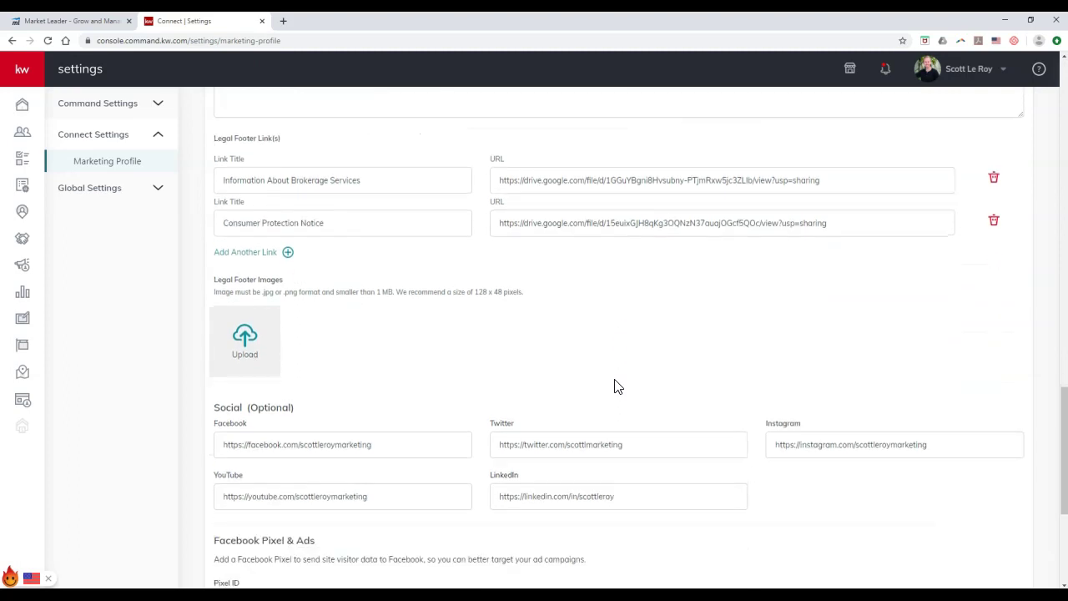
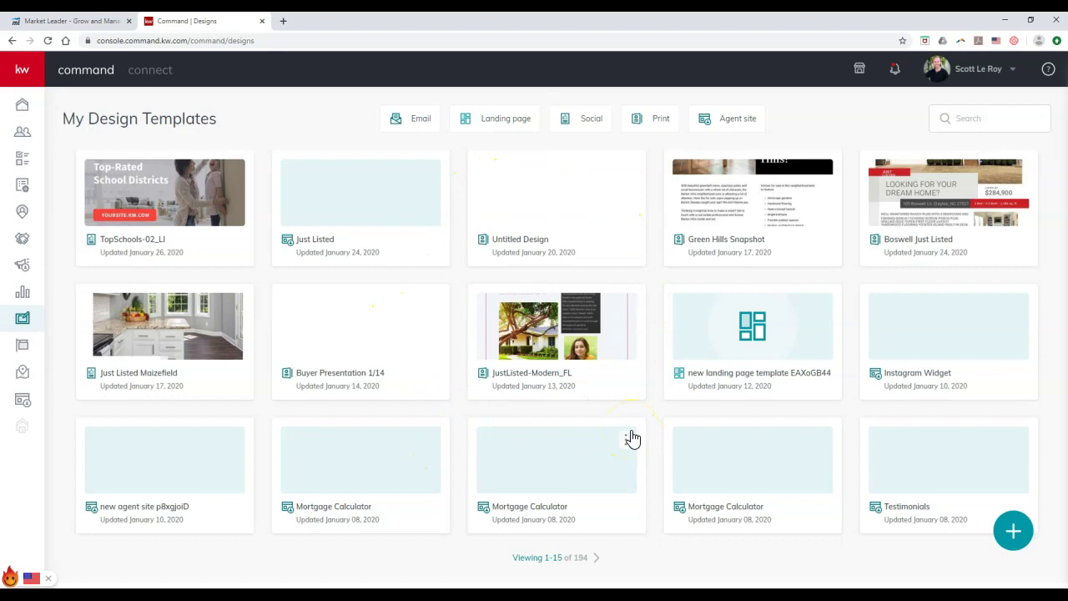
Create a new design with Social as the design type and proceed to the template library.
mouse_move(930, 522)
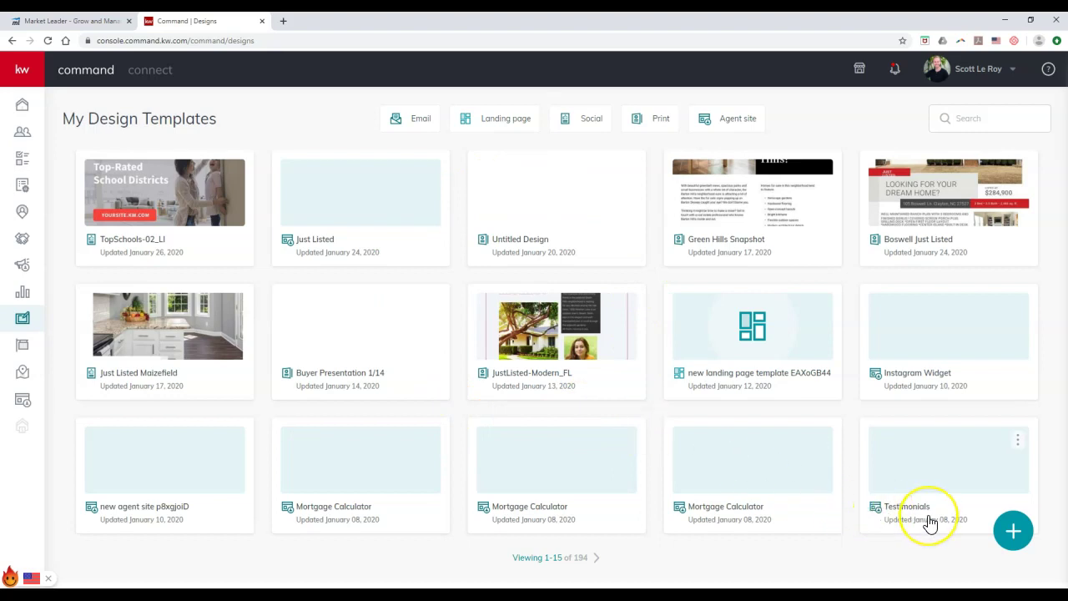
left_click(1012, 534)
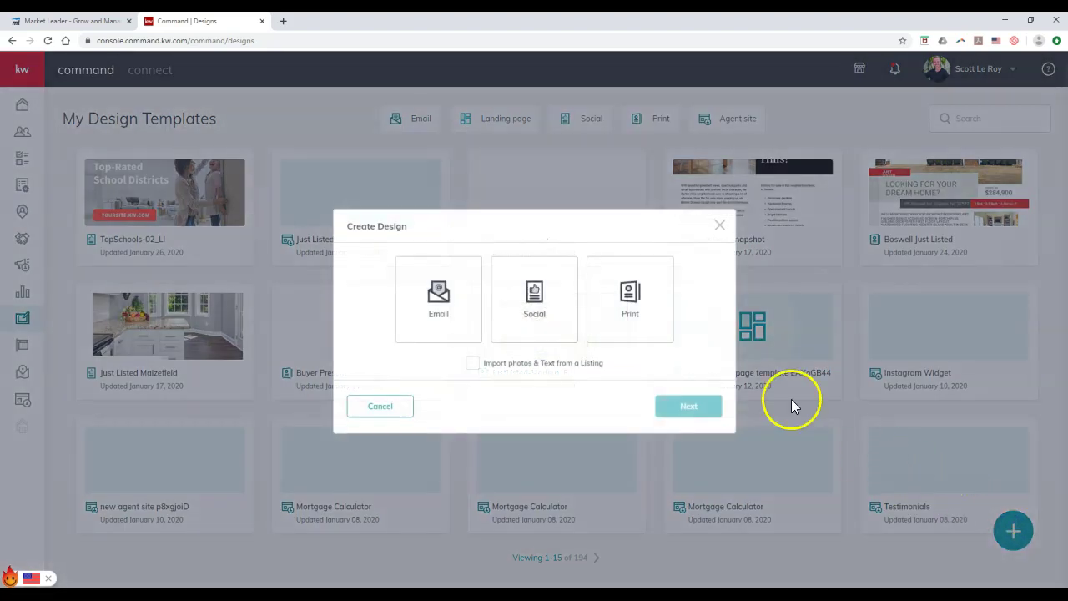
left_click(556, 315)
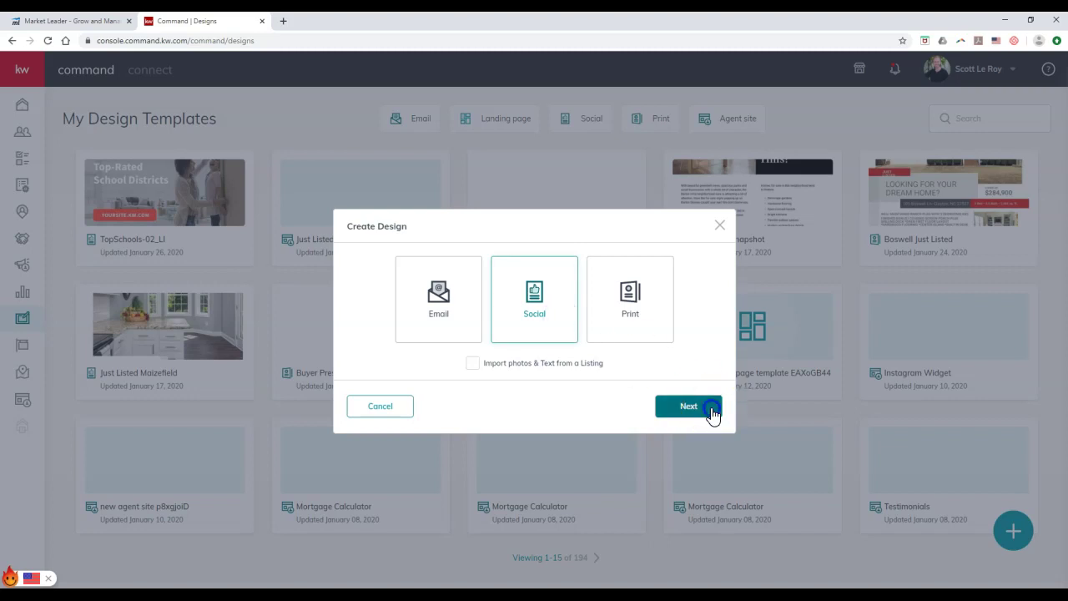
left_click(710, 411)
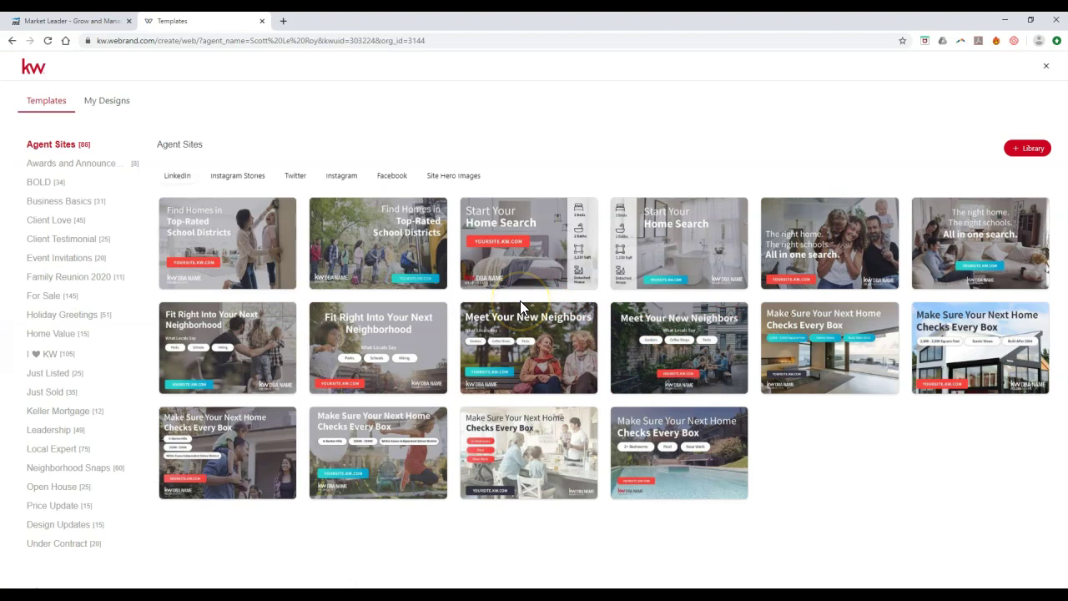
Open the brand details library and replace the company name with the business's full name.
left_click(1039, 153)
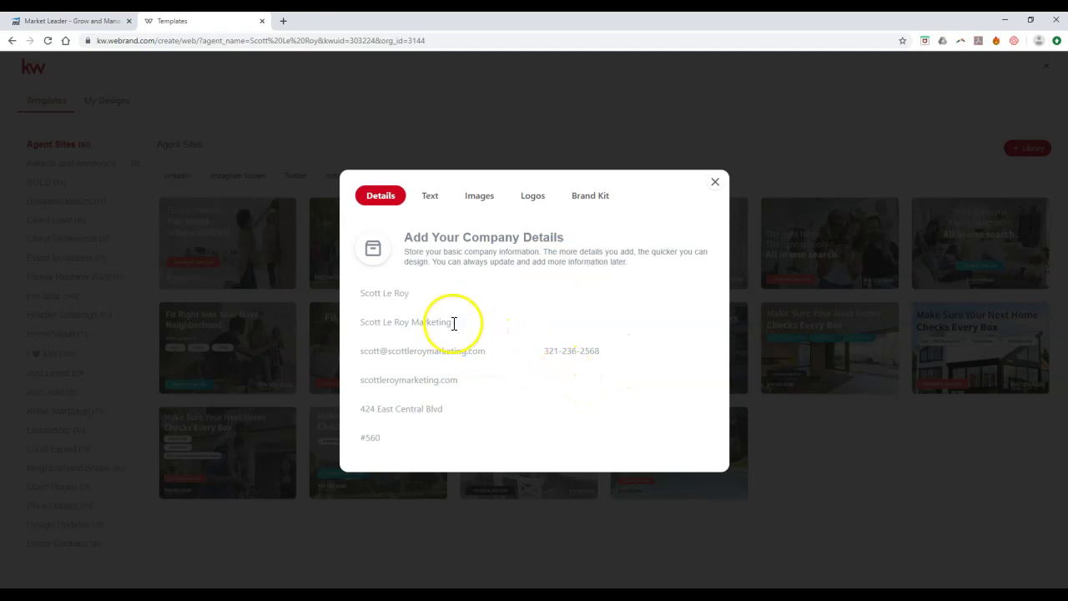
left_click_drag(453, 324, 269, 328)
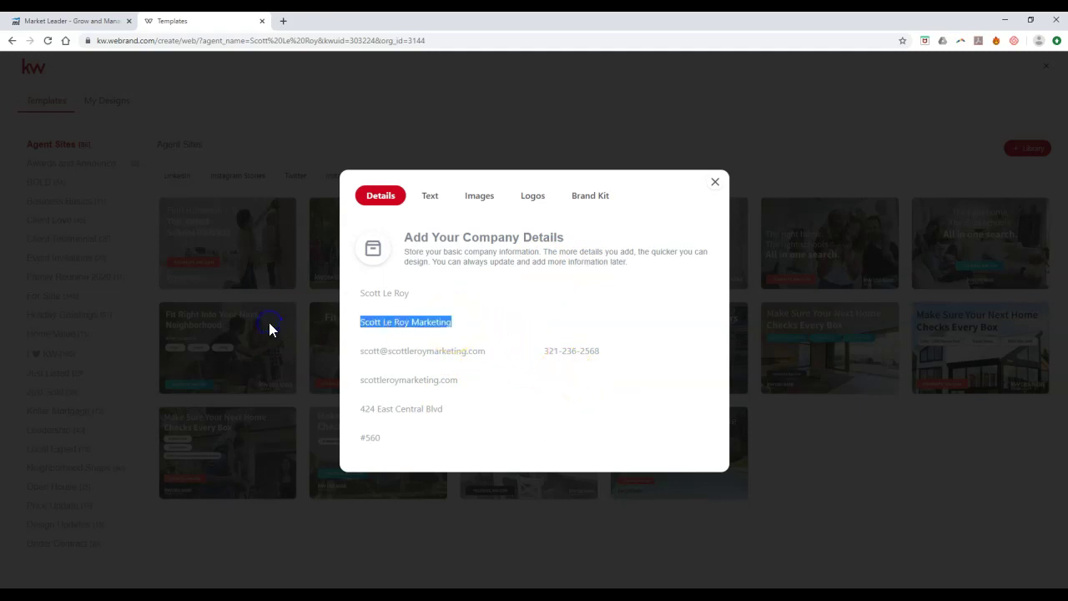
key("BackSpace")
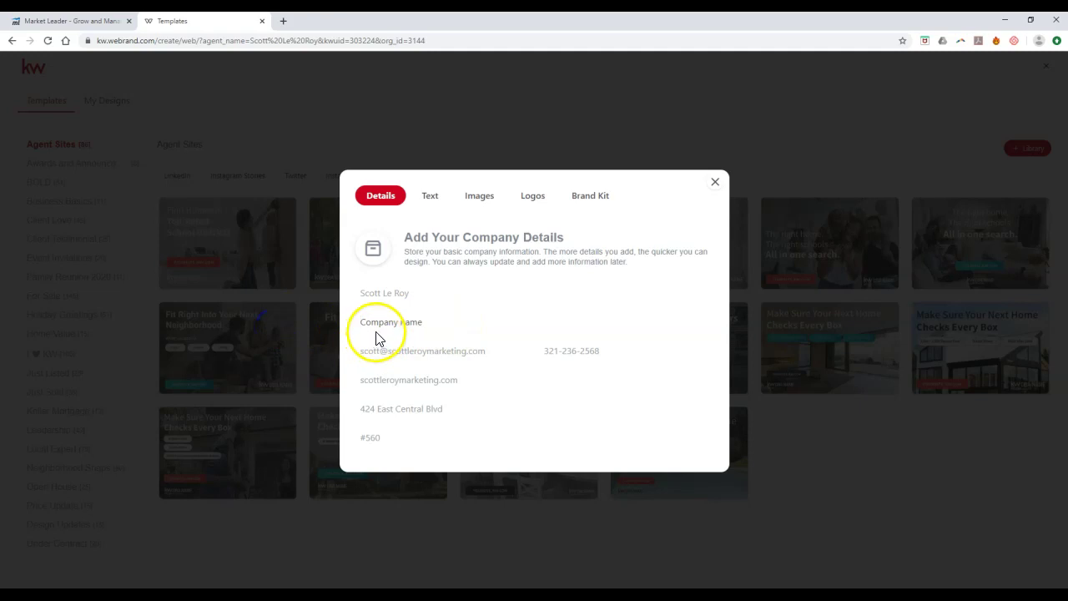
type("Scott Le Roy Marketing")
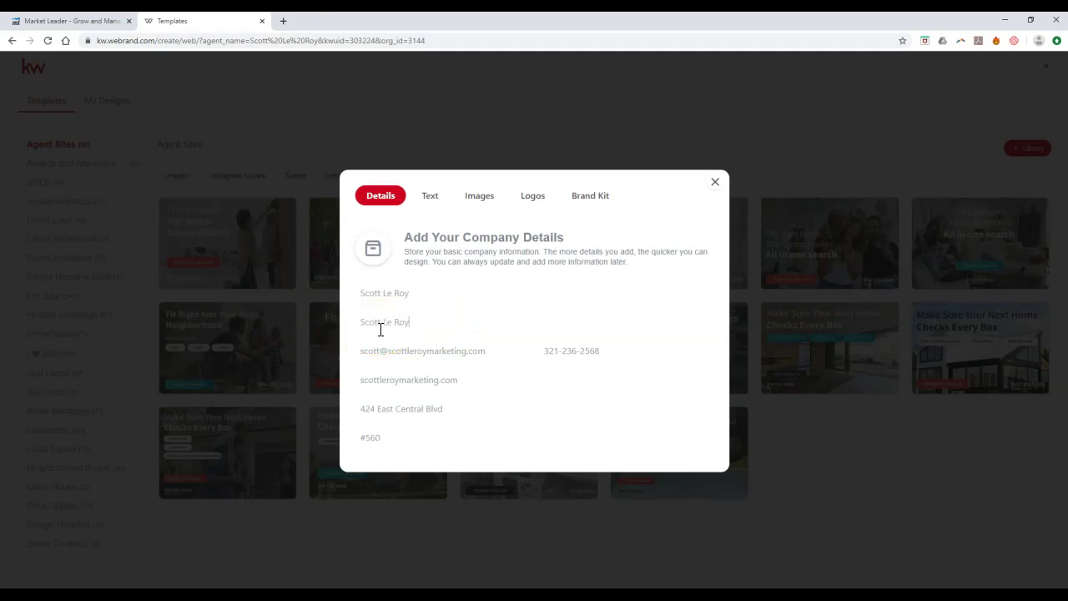
left_click(534, 312)
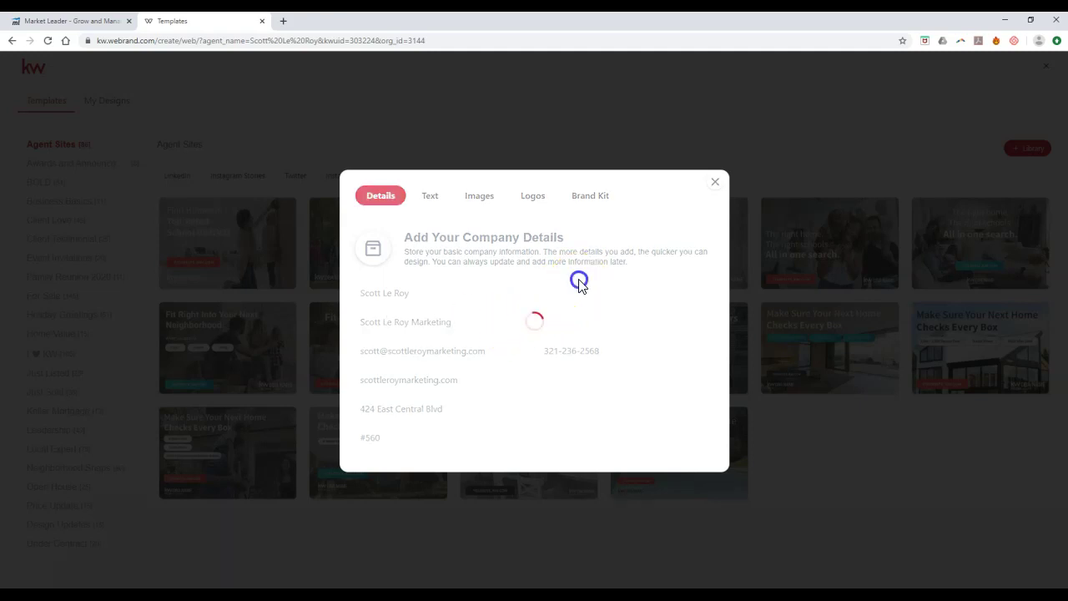
Clear the telephone field and paste the company's telephone number back in.
left_click(587, 350)
key("ctrl+a")
key("BackSpace")
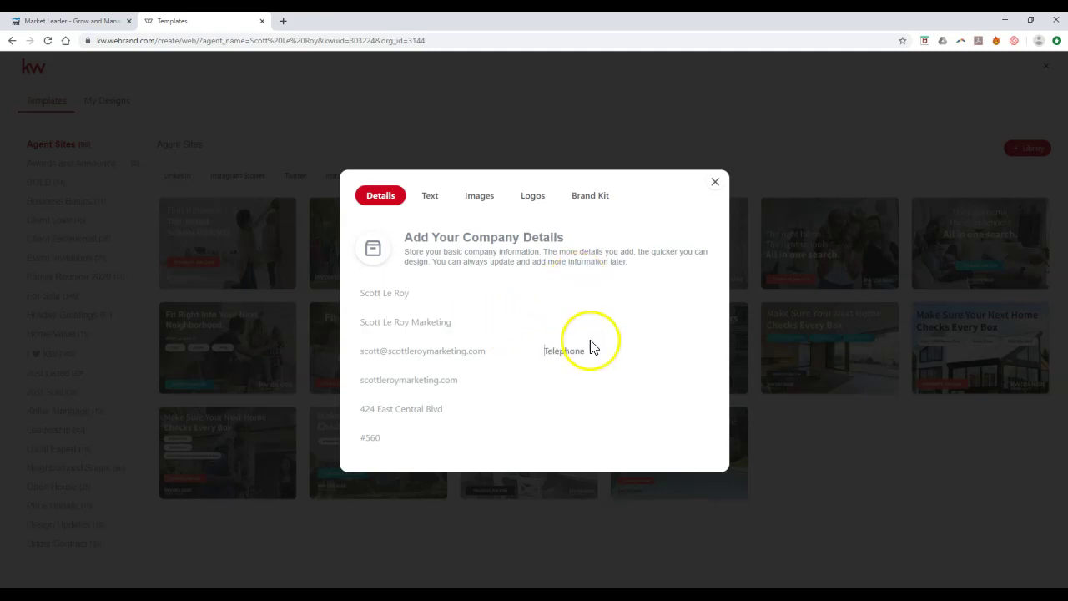
key("ctrl+v")
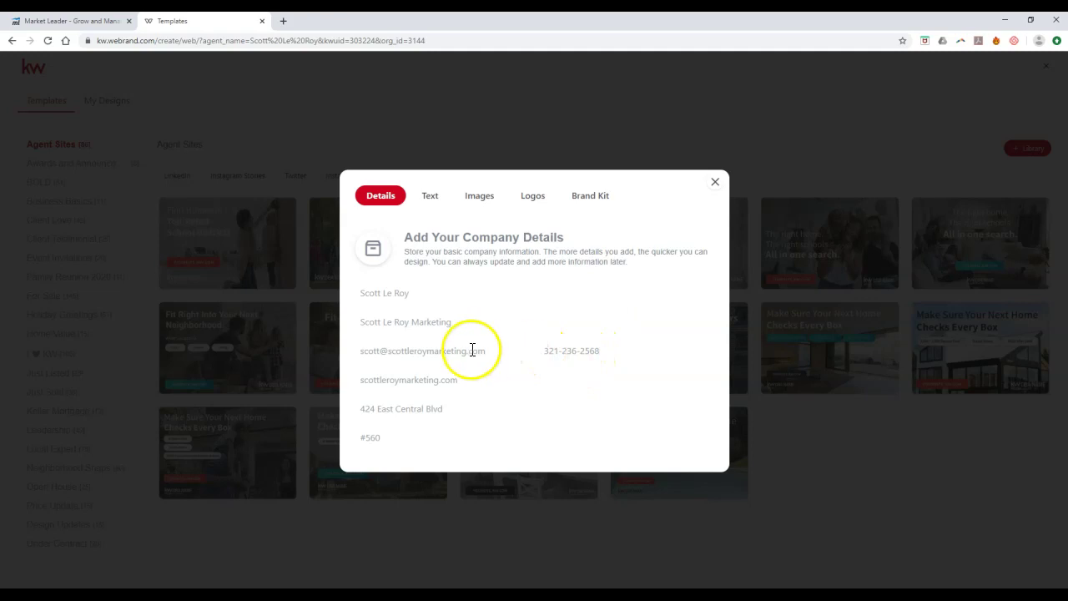
Review the stored images and logos in the brand library, then close it.
left_click(484, 199)
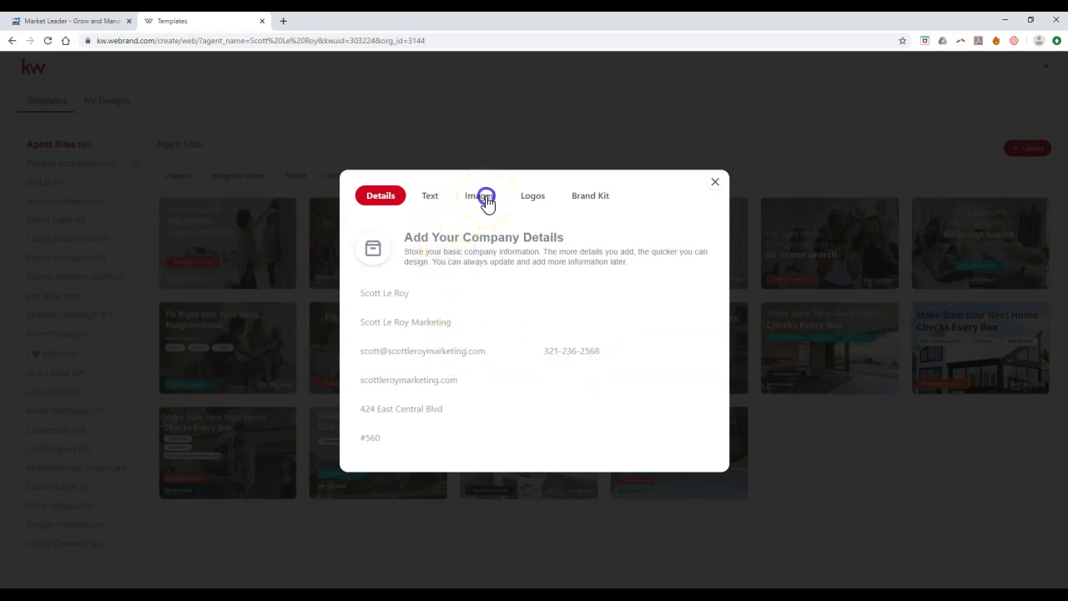
left_click(484, 198)
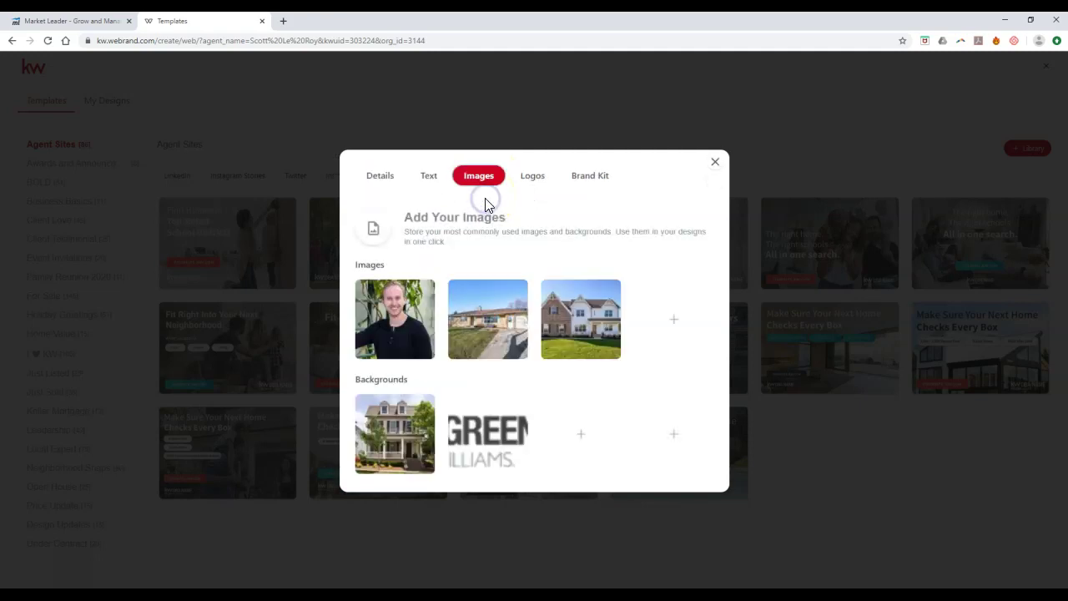
left_click(539, 185)
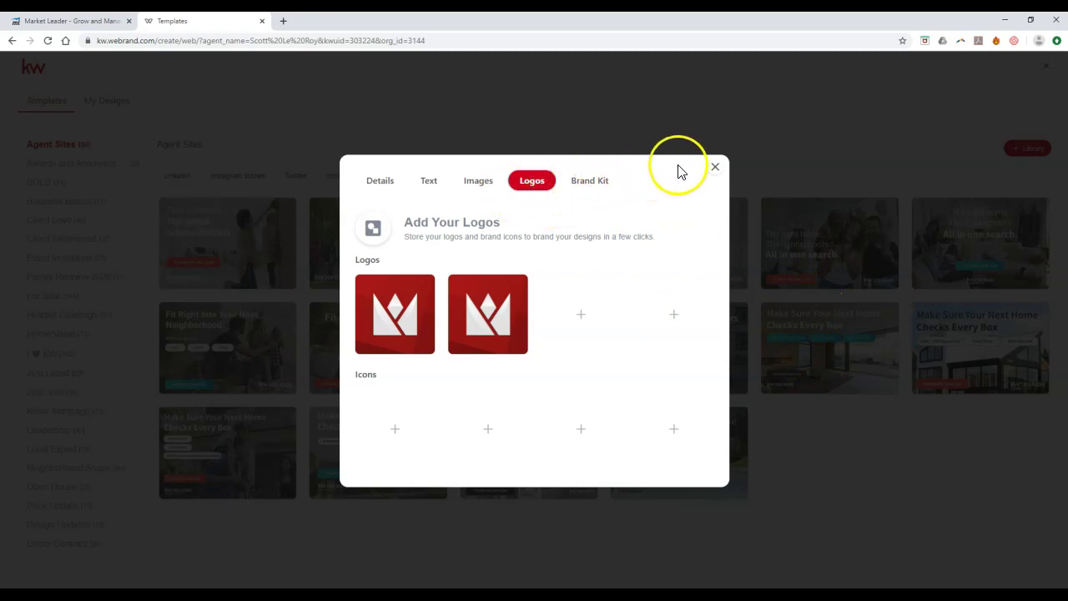
left_click(715, 167)
mouse_move(261, 229)
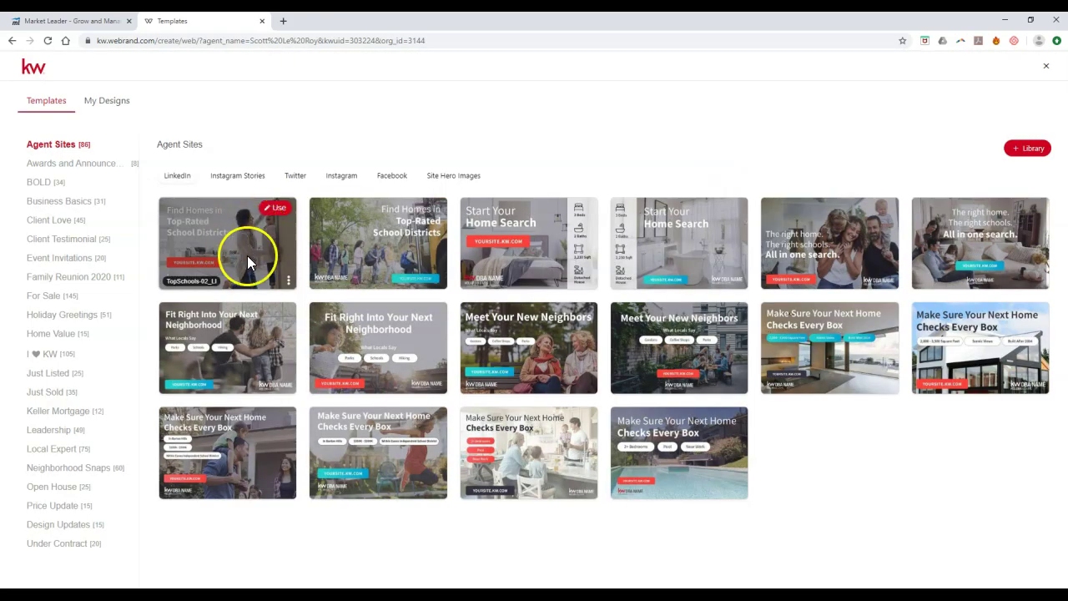